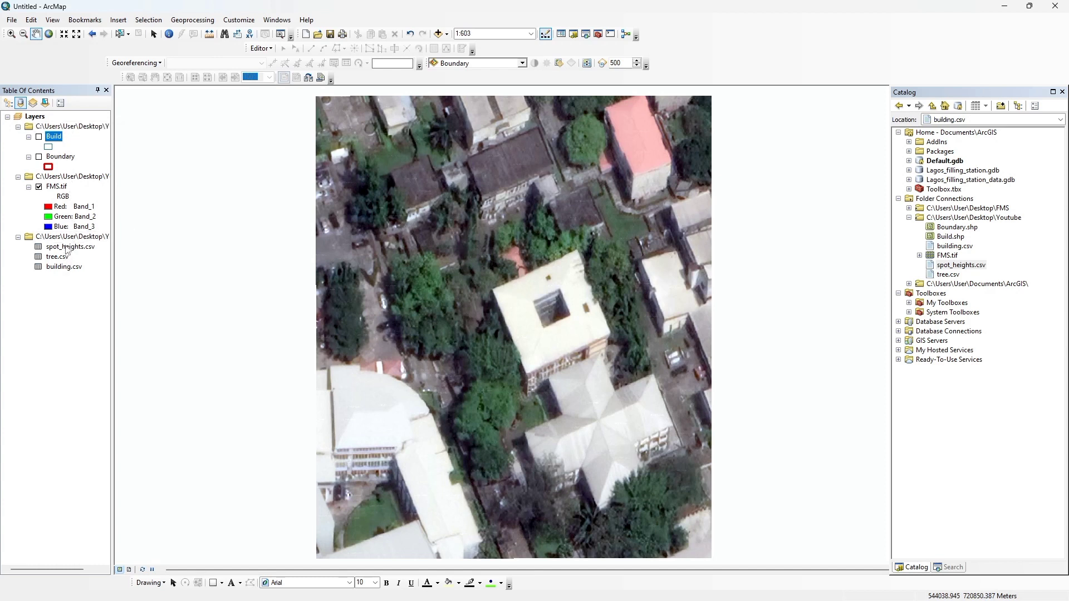
# Turn on the Build and Boundary layers so their outlines show over the FMS.tif image
pyautogui.click(53, 250)
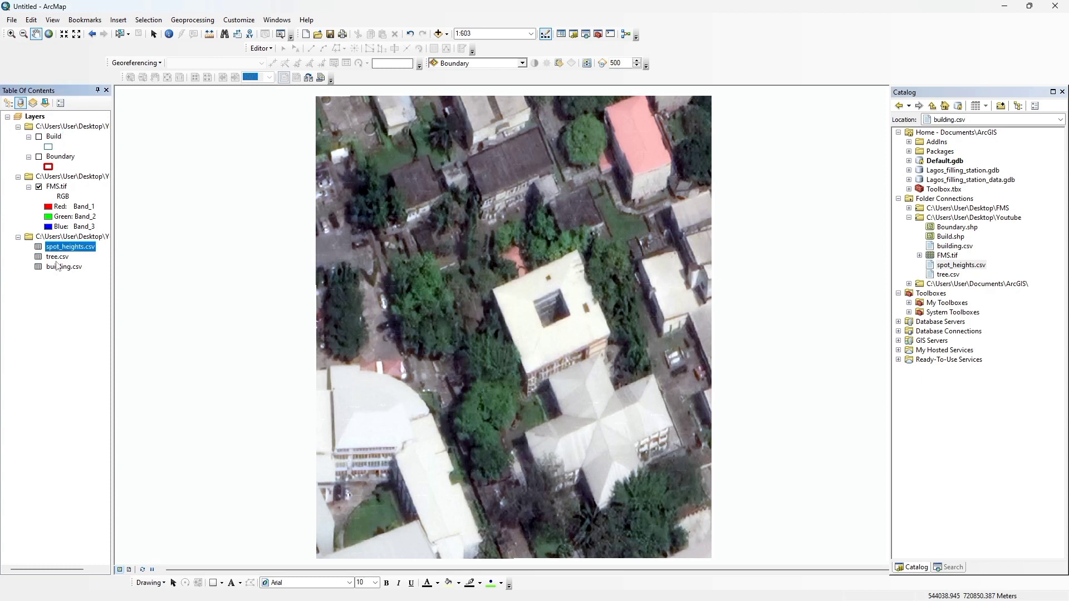
pyautogui.click(58, 260)
pyautogui.click(59, 268)
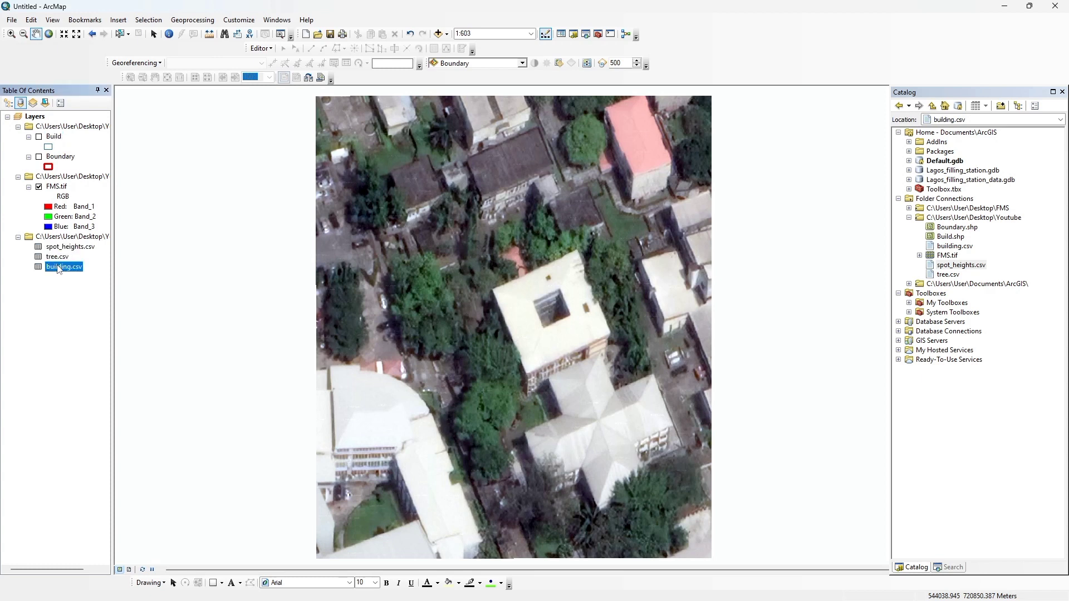
pyautogui.click(39, 137)
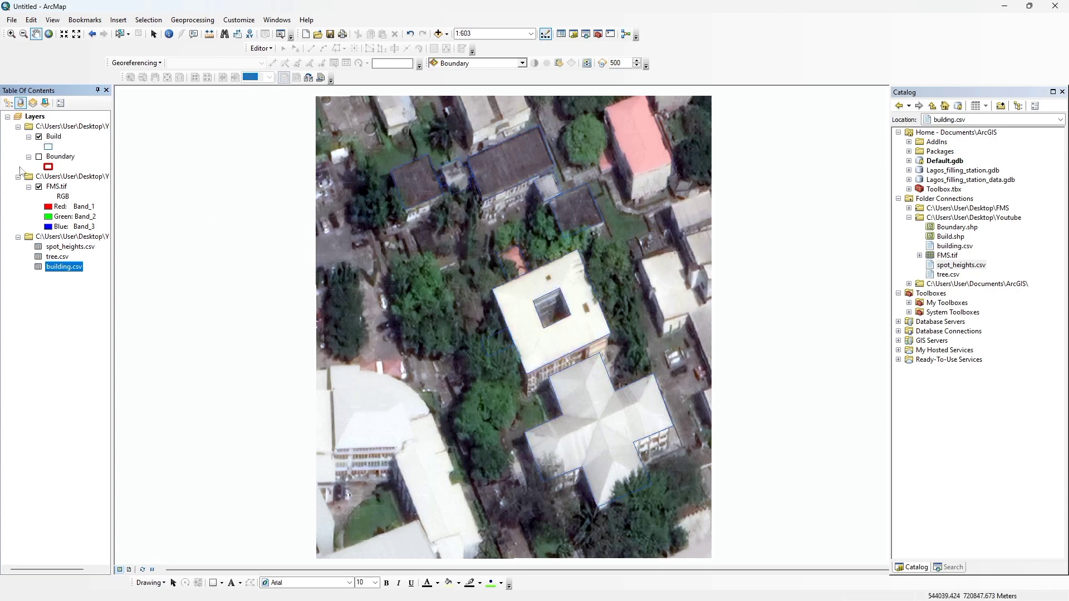
pyautogui.click(40, 187)
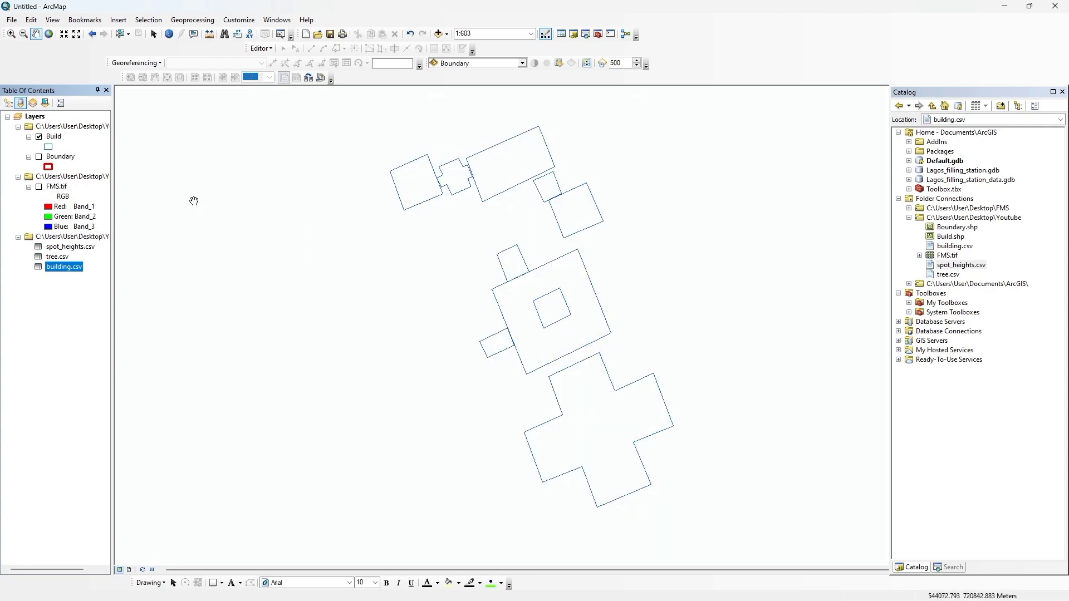
pyautogui.click(39, 157)
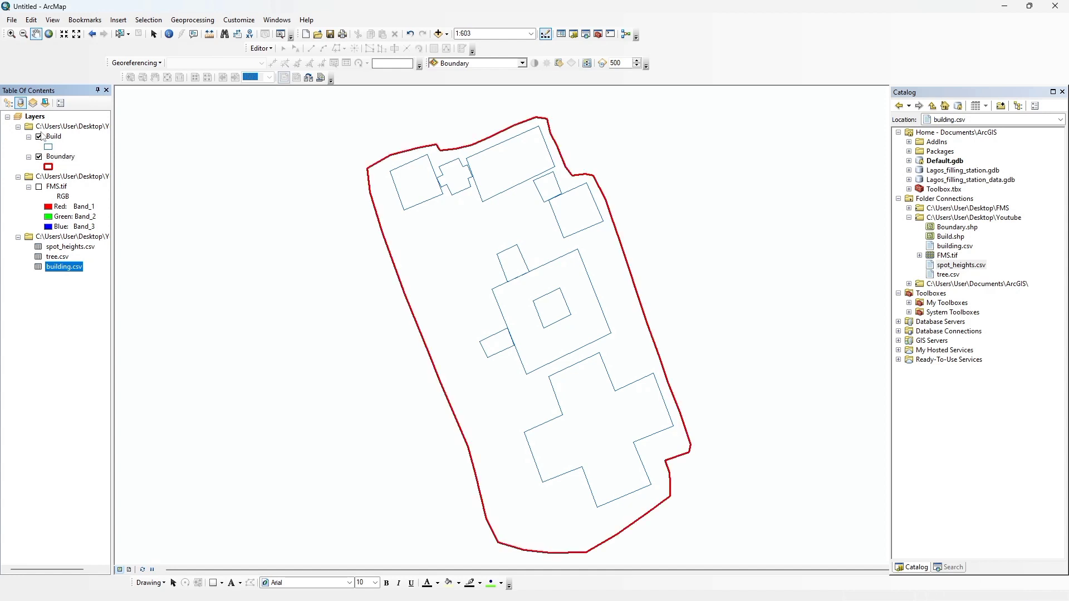
pyautogui.click(39, 187)
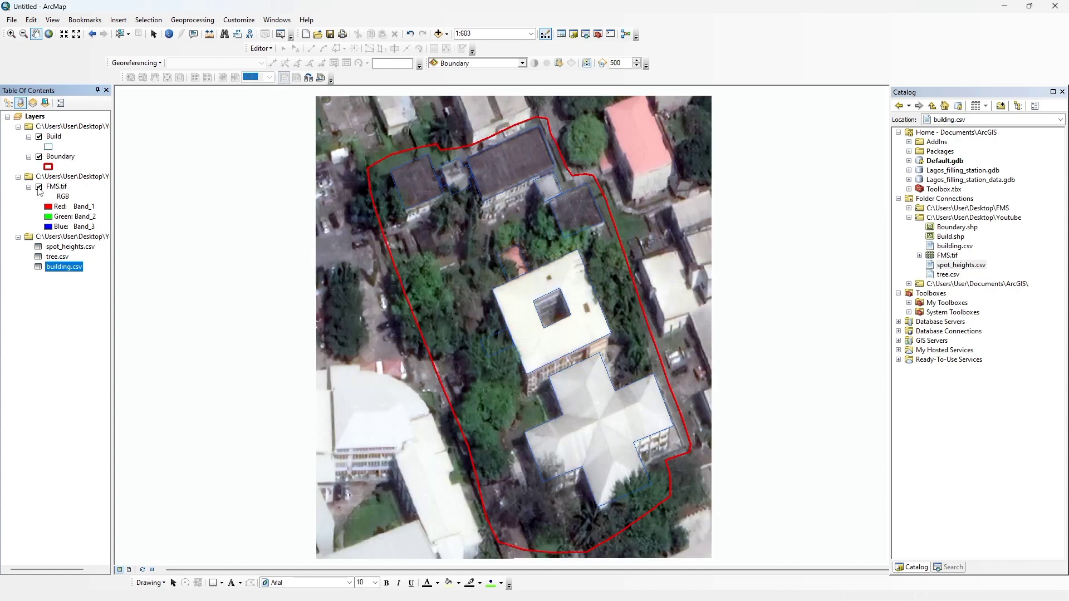
# Open the Build layer's attribute table, examine its Height, Features and Area fields, and close it
pyautogui.rightClick(54, 137)
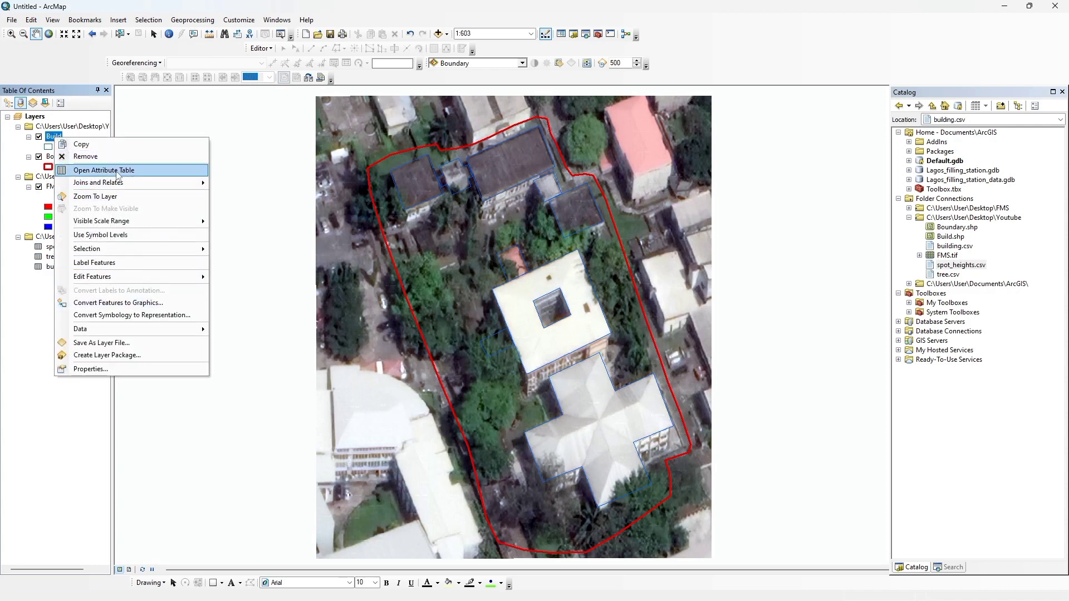
pyautogui.click(118, 173)
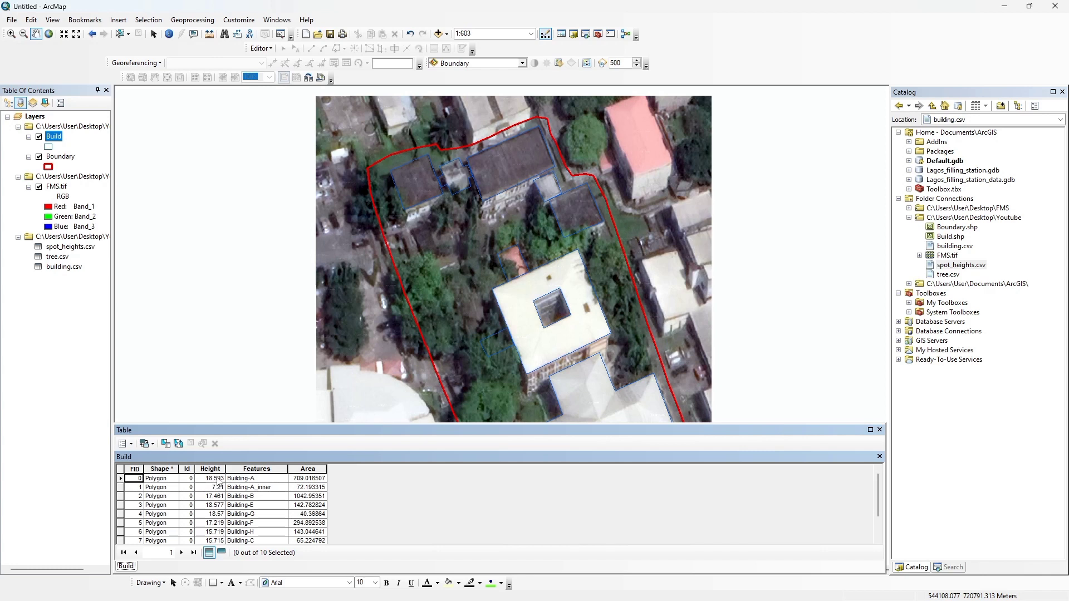
pyautogui.scroll(-1, 218, 482)
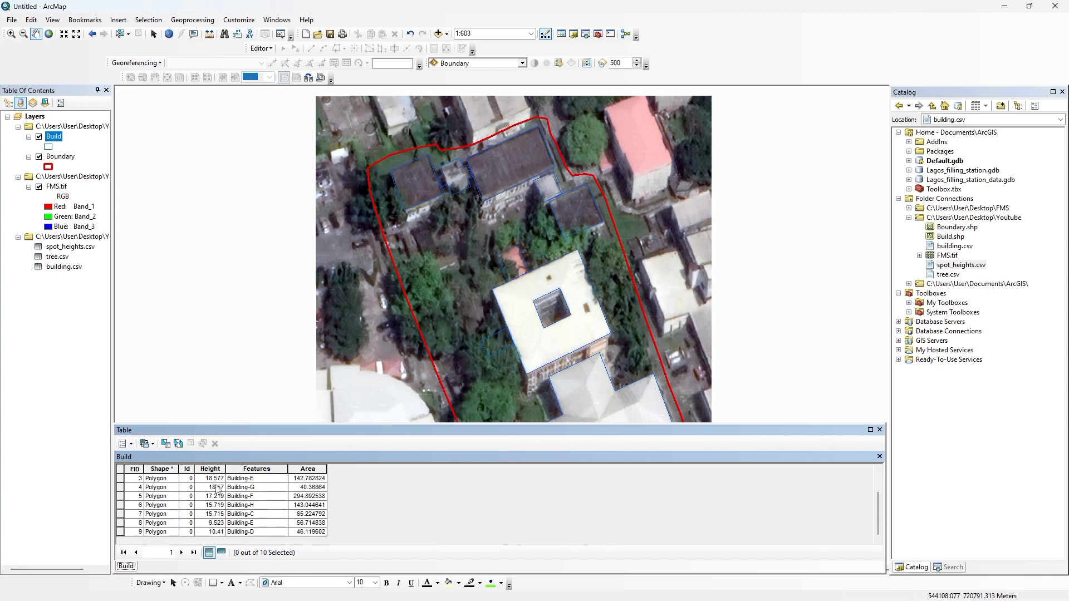
pyautogui.click(880, 430)
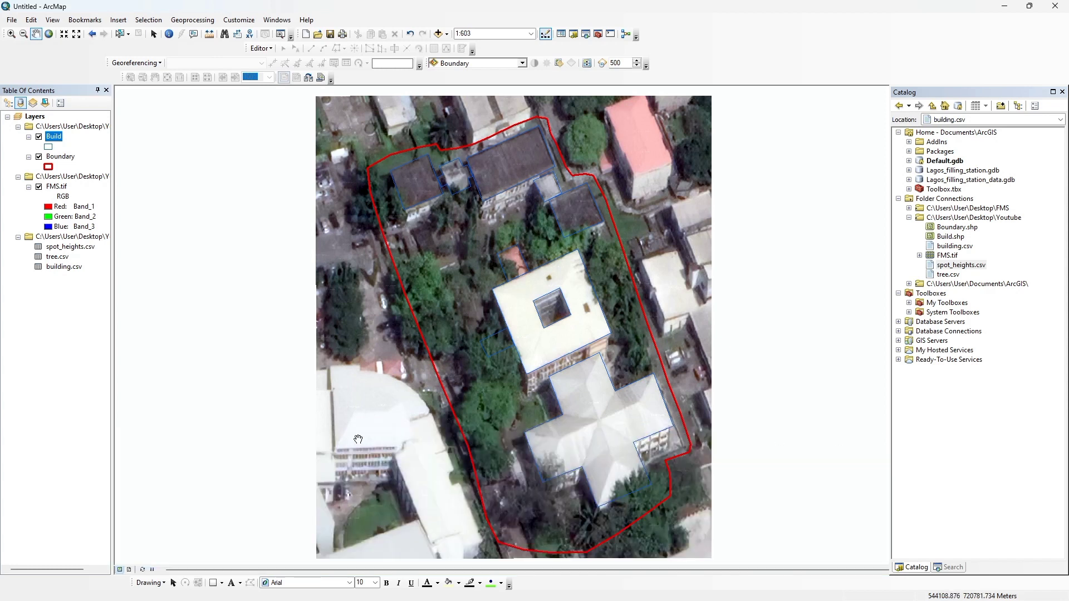
pyautogui.click(76, 248)
pyautogui.rightClick(76, 247)
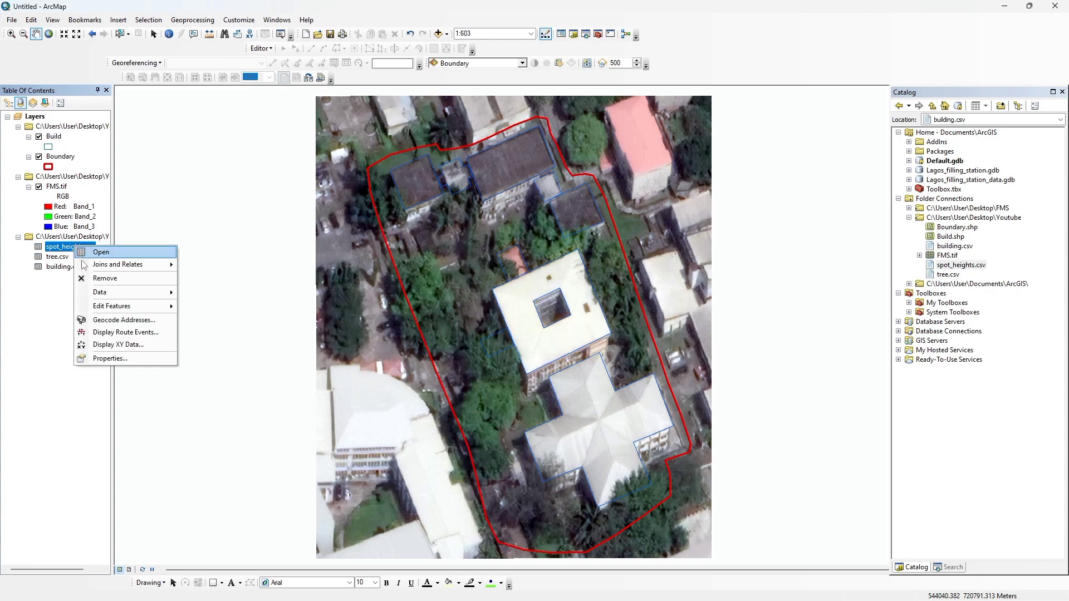
pyautogui.click(120, 345)
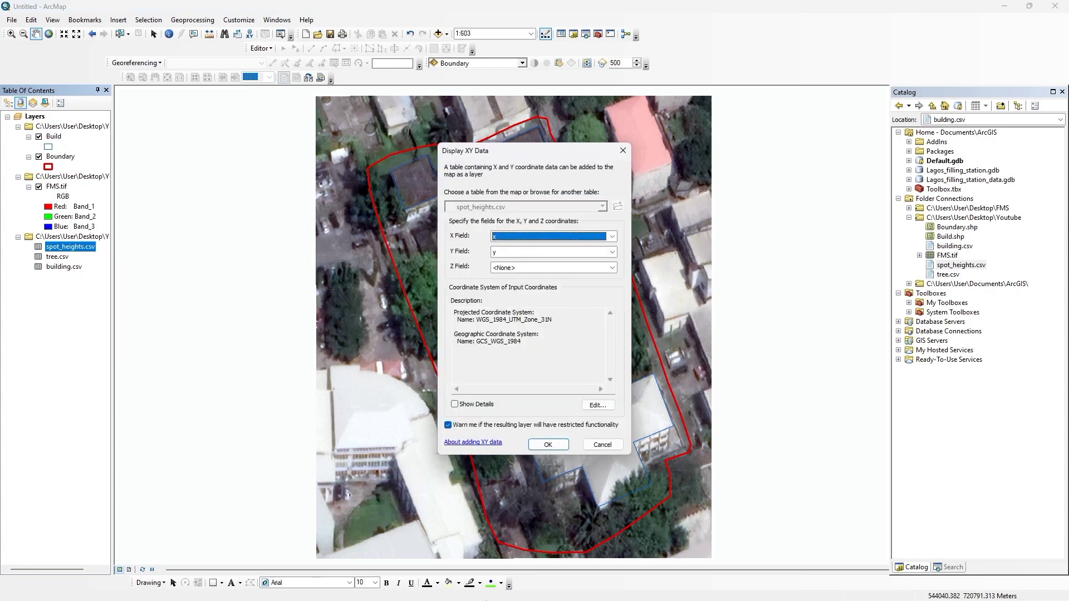
# Switch to the Youtube folder, examine the columns of the tree CSV in Excel, and return to ArcMap
pyautogui.moveTo(510, 590)
pyautogui.click(509, 550)
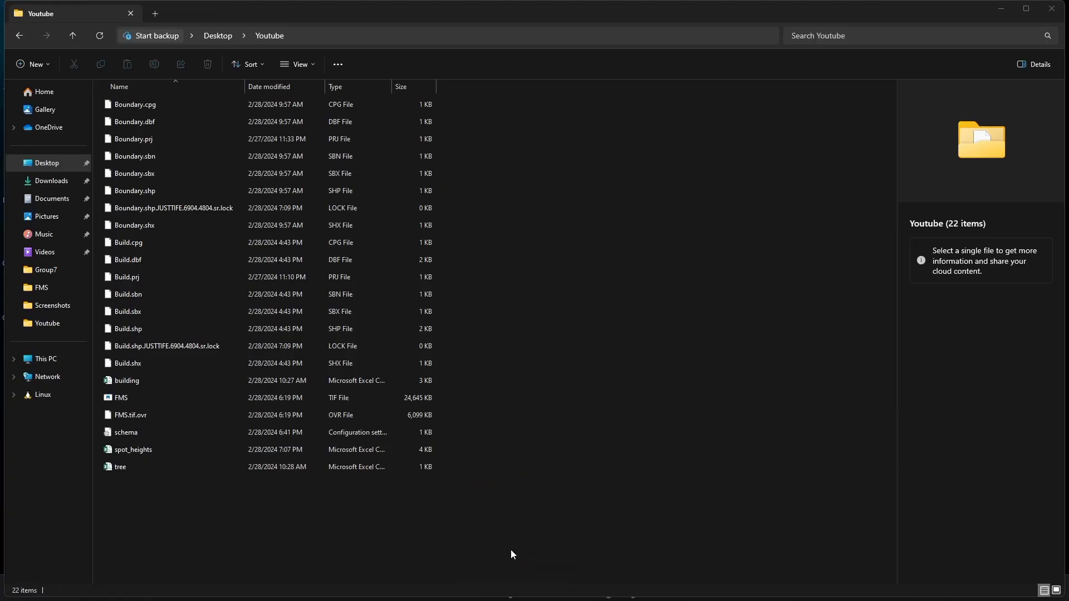
pyautogui.doubleClick(128, 466)
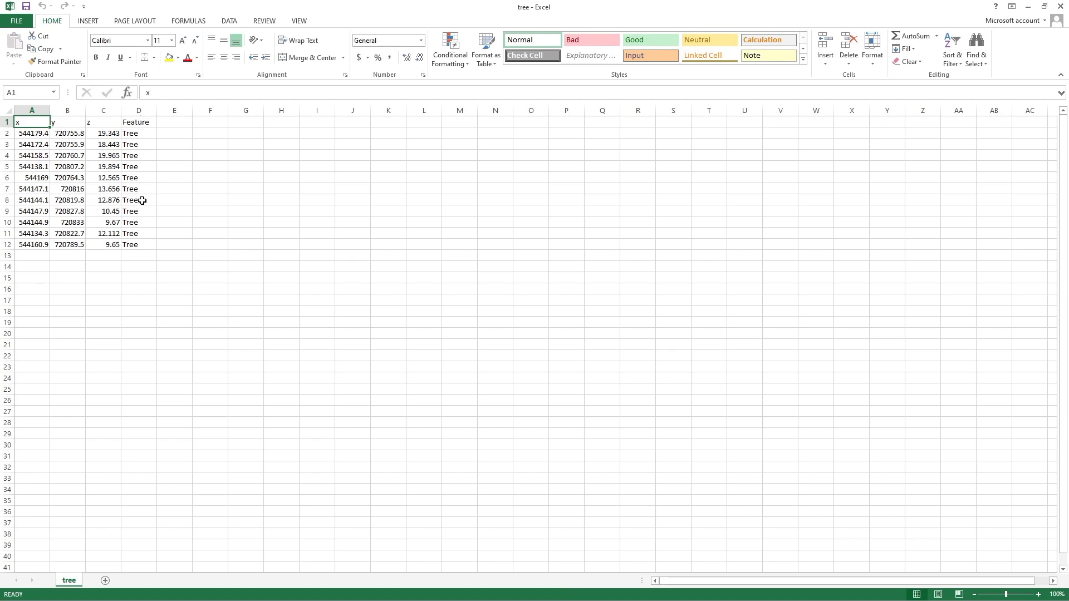
pyautogui.click(144, 127)
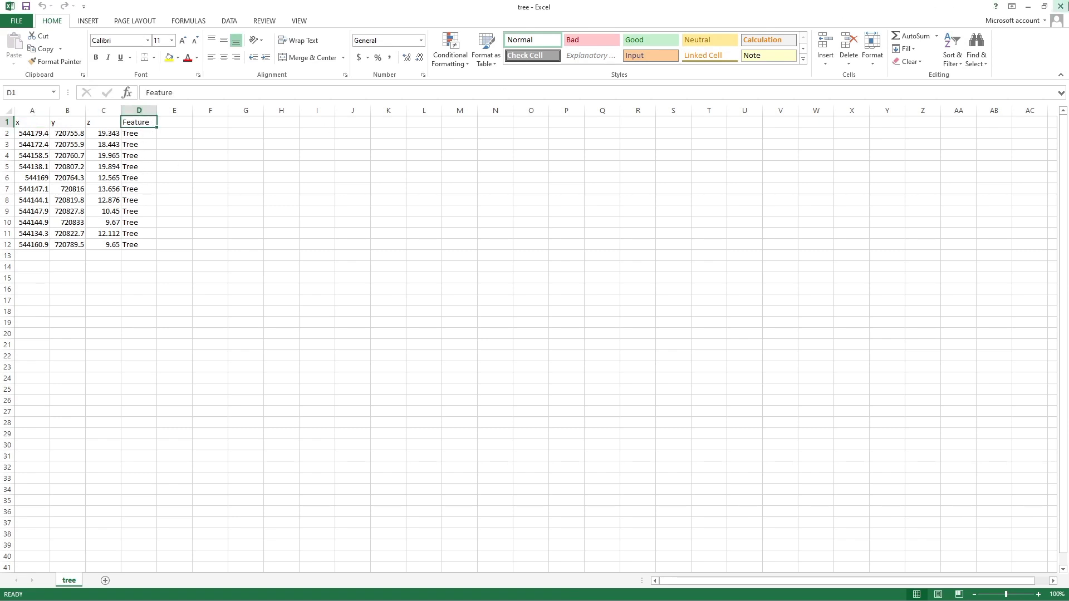
pyautogui.click(1060, 6)
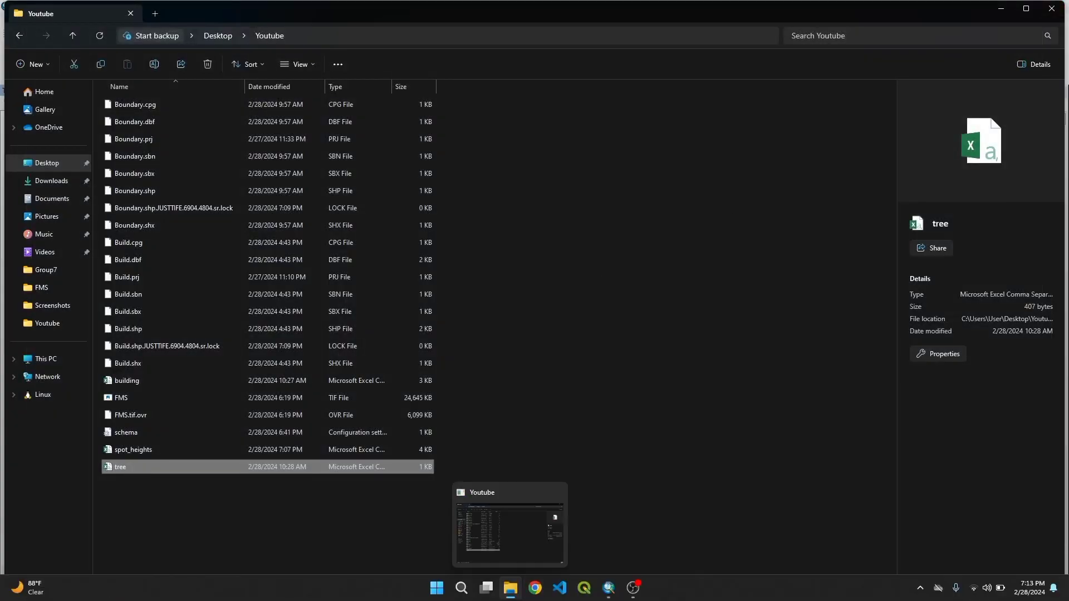
pyautogui.click(611, 589)
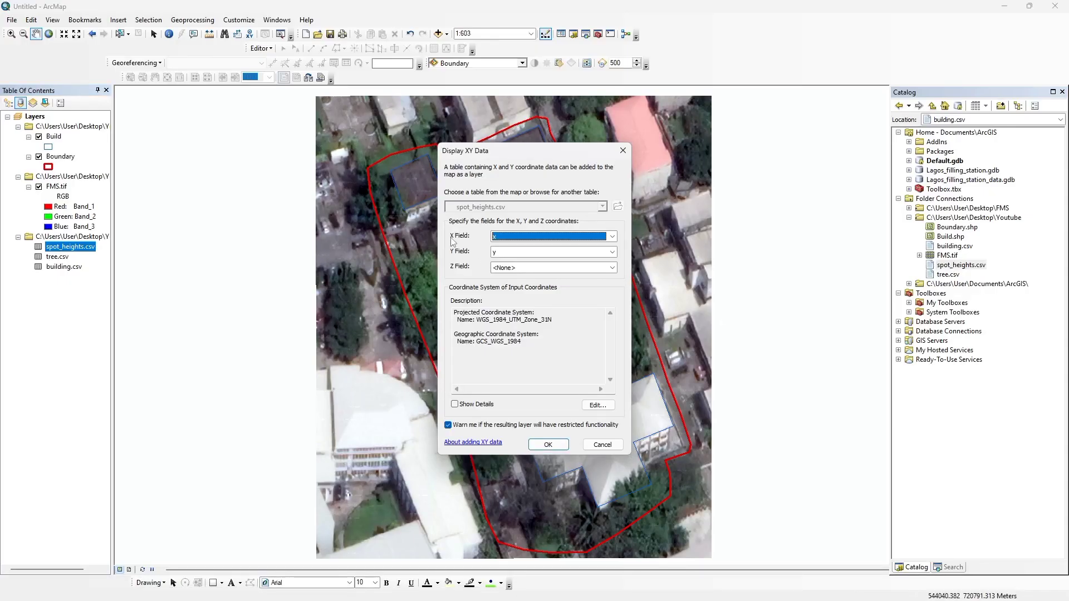
pyautogui.click(623, 150)
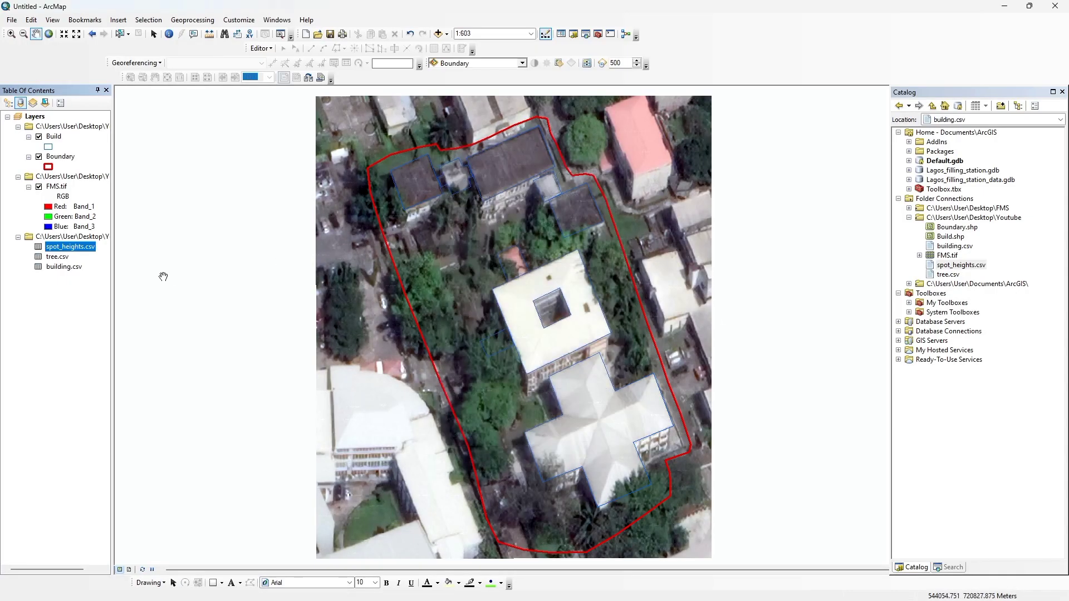
# Display spot_heights.csv as XY point data using x, y and z for the X, Y and Z fields
pyautogui.rightClick(80, 252)
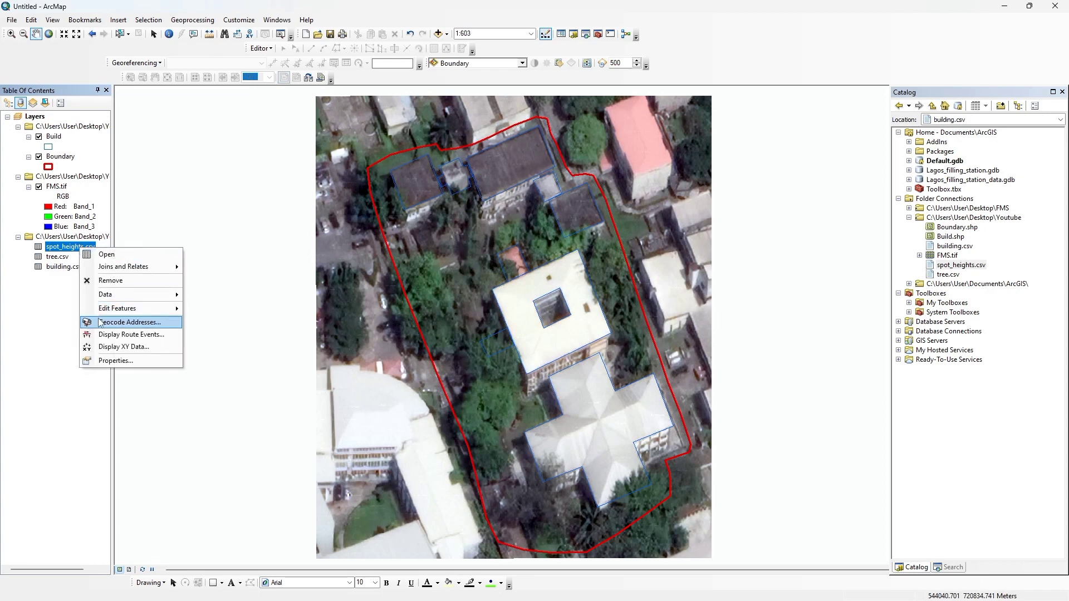
pyautogui.click(114, 351)
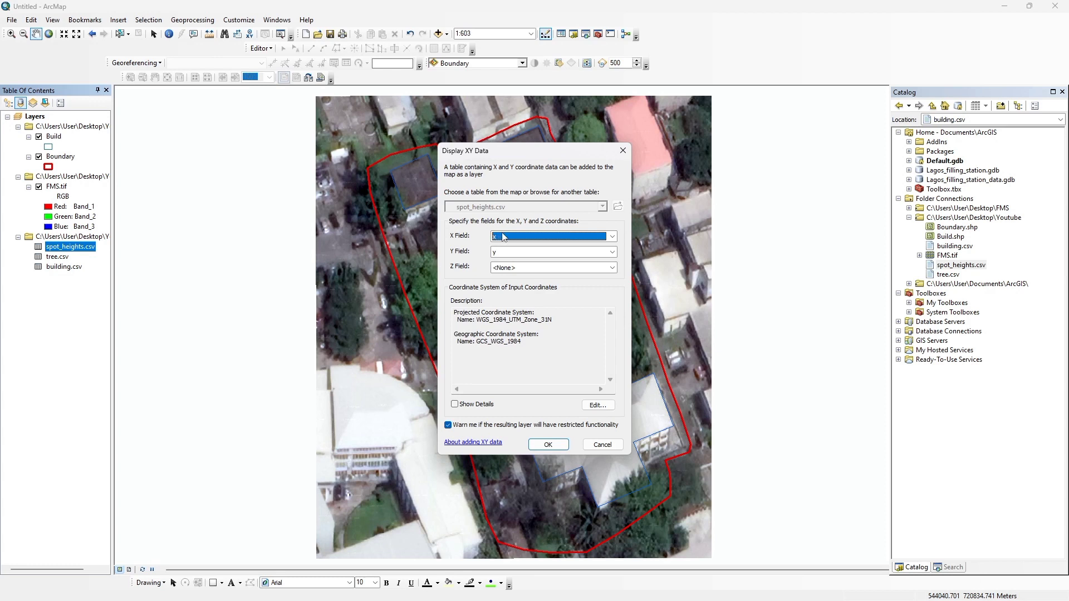
pyautogui.click(612, 267)
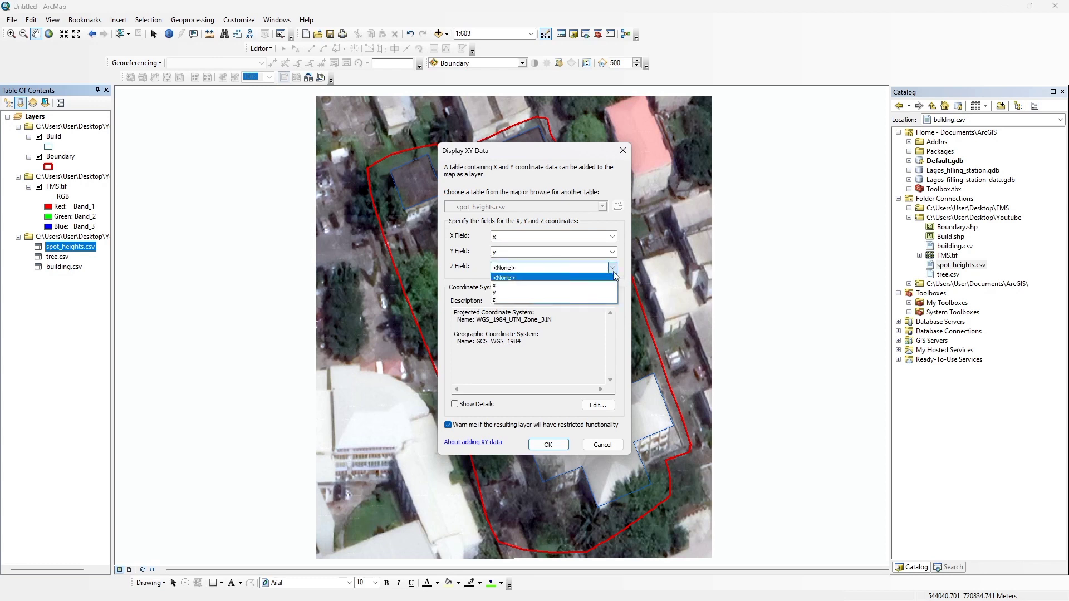
pyautogui.click(550, 301)
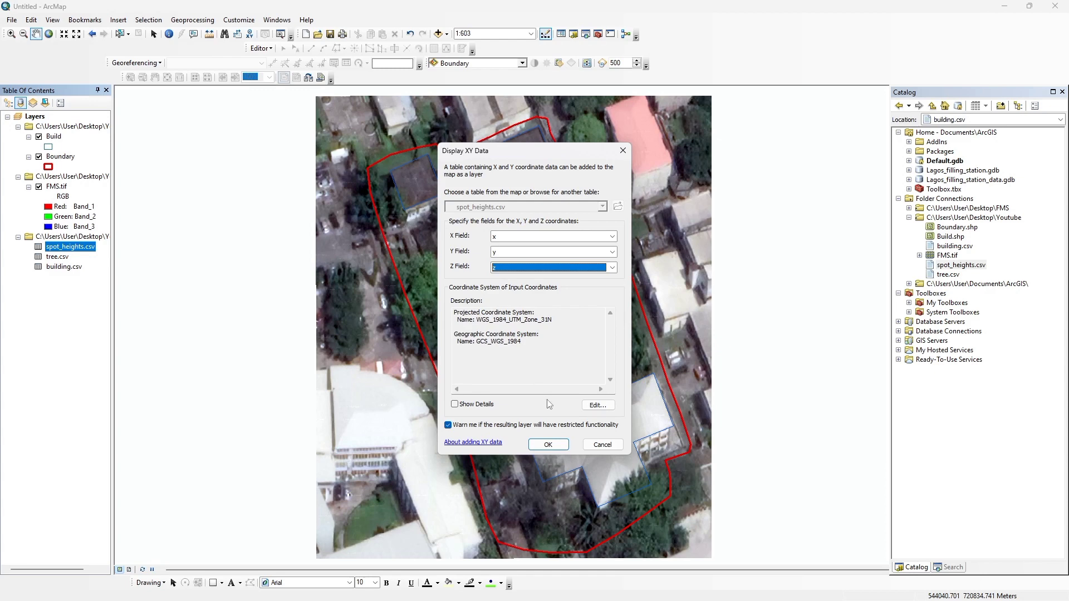
pyautogui.click(549, 445)
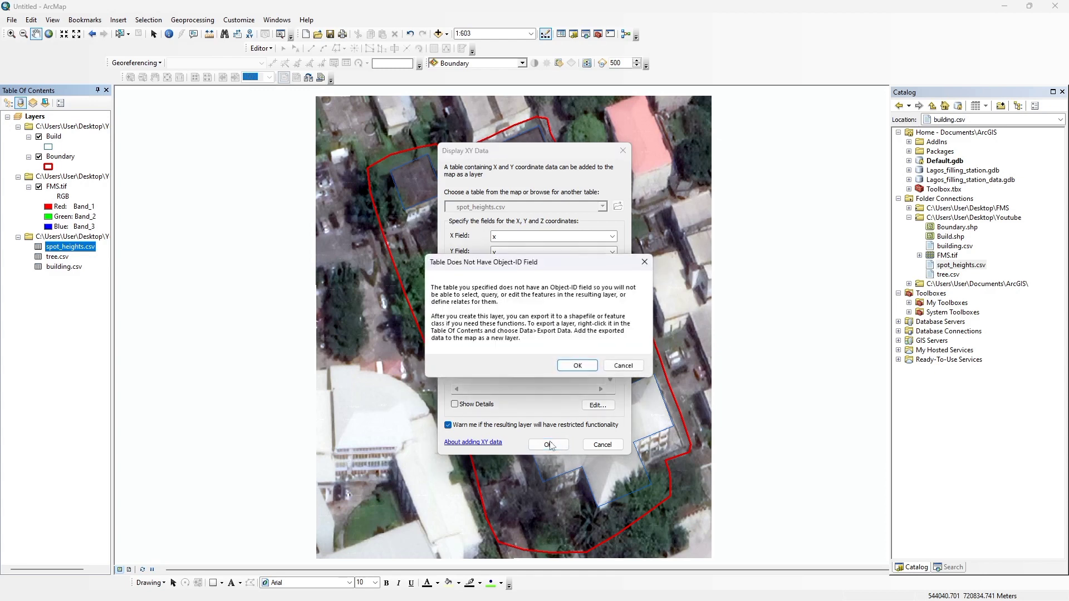
pyautogui.click(577, 365)
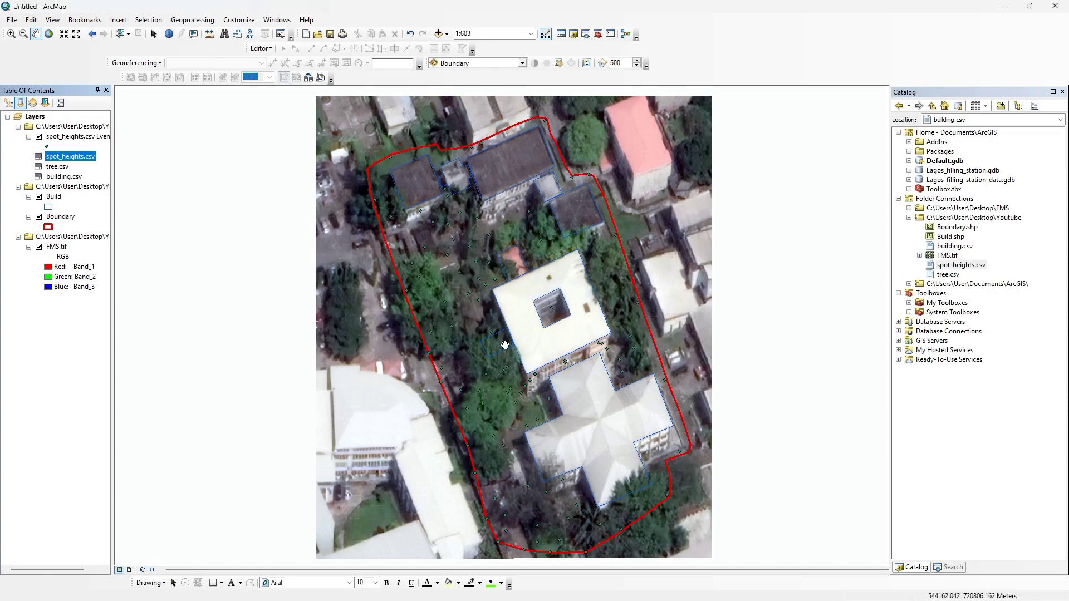
# Check the data frame's coordinate system and locate WGS 1984 UTM Zone 31N among the projected UTM systems, leaving without applying changes
pyautogui.click(53, 20)
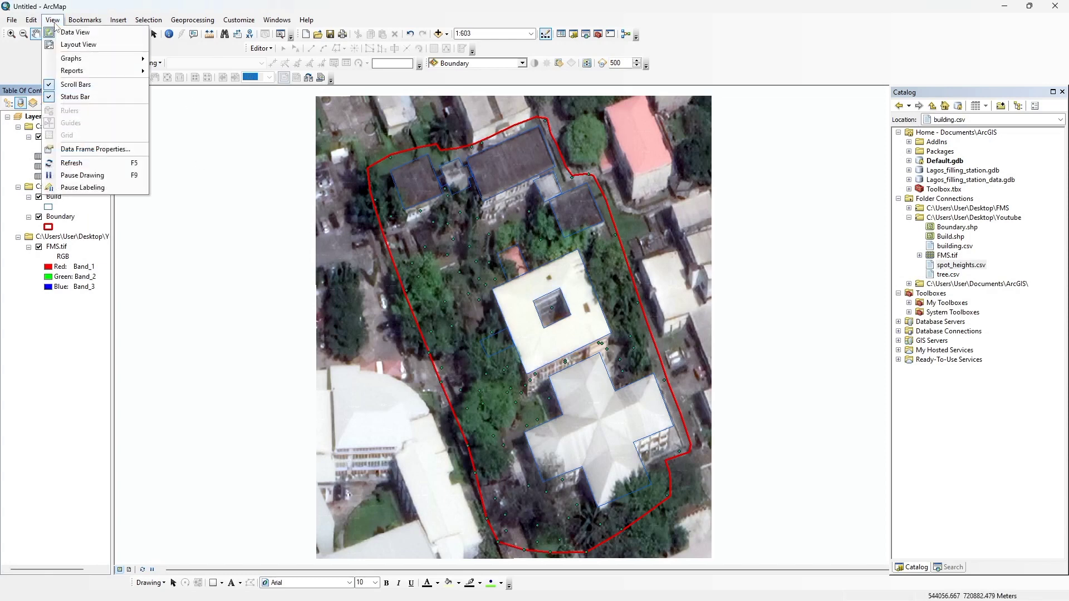
pyautogui.click(80, 149)
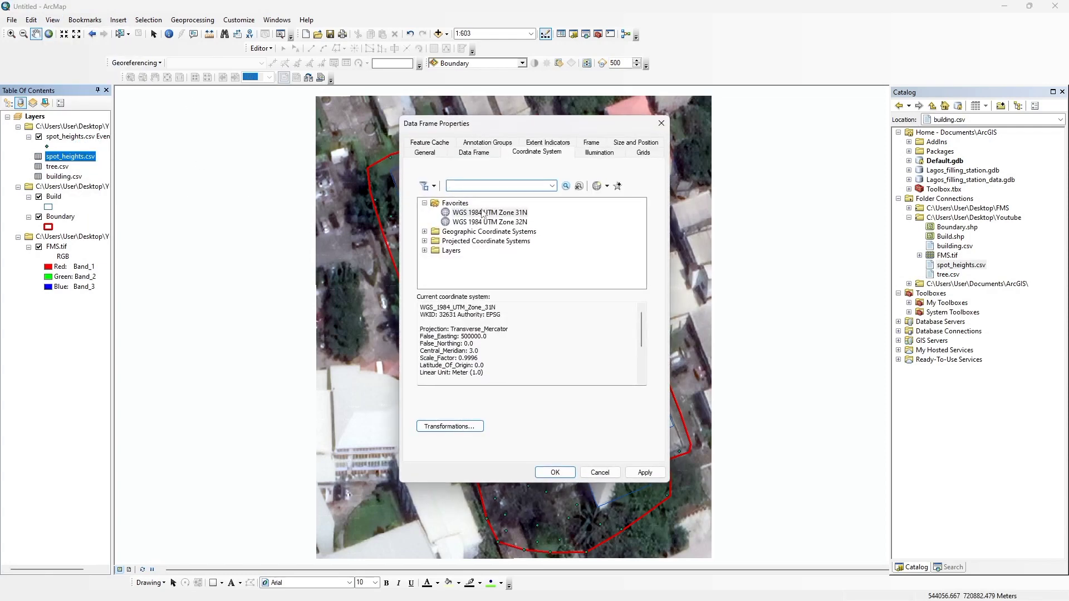
pyautogui.click(424, 241)
pyautogui.scroll(-3, 459, 249)
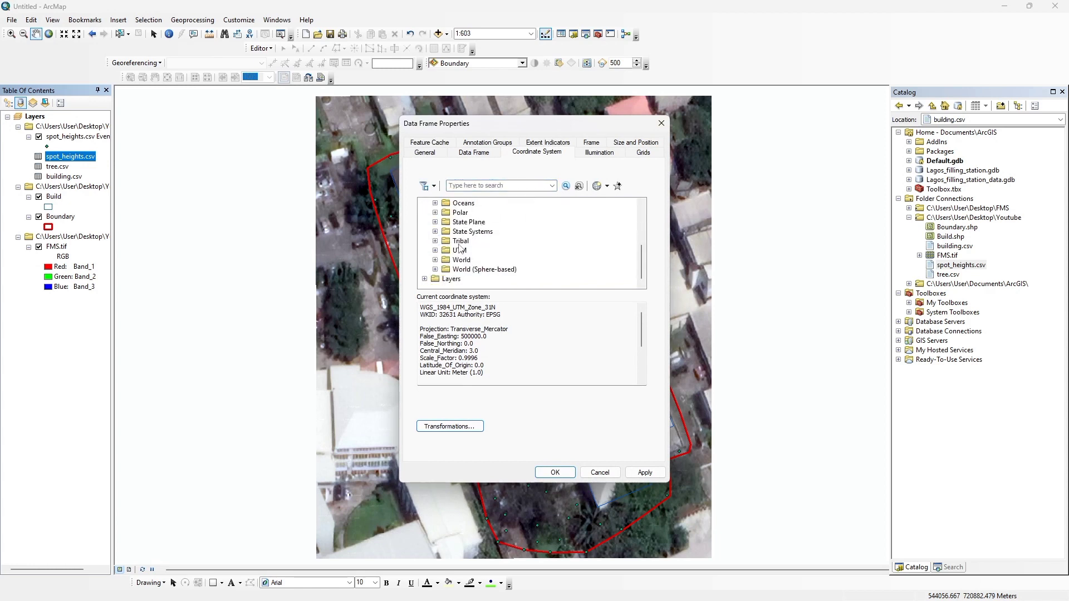
pyautogui.click(435, 251)
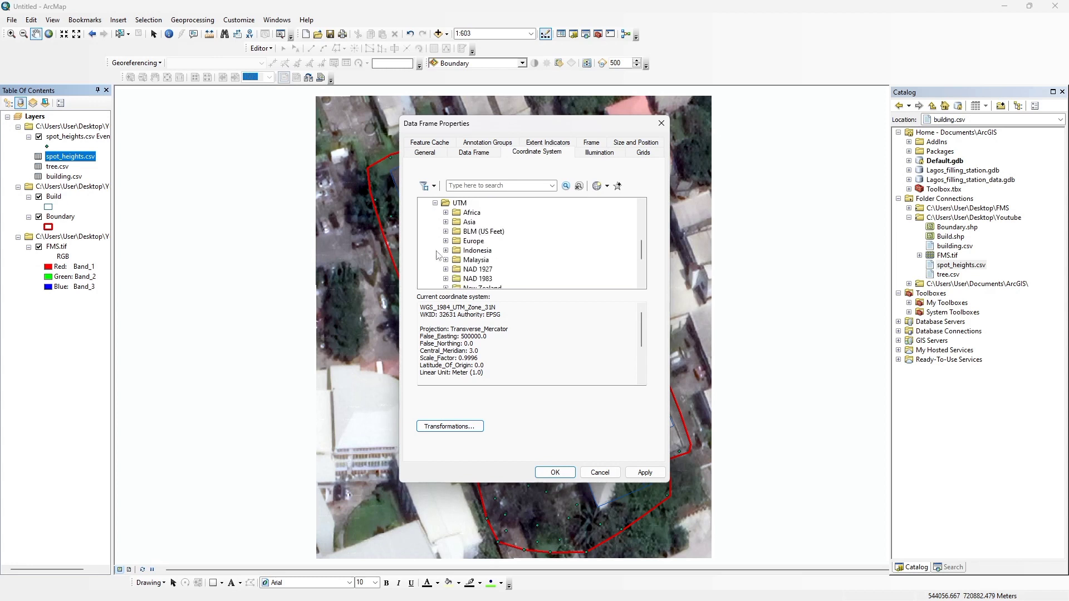
pyautogui.scroll(-3, 438, 255)
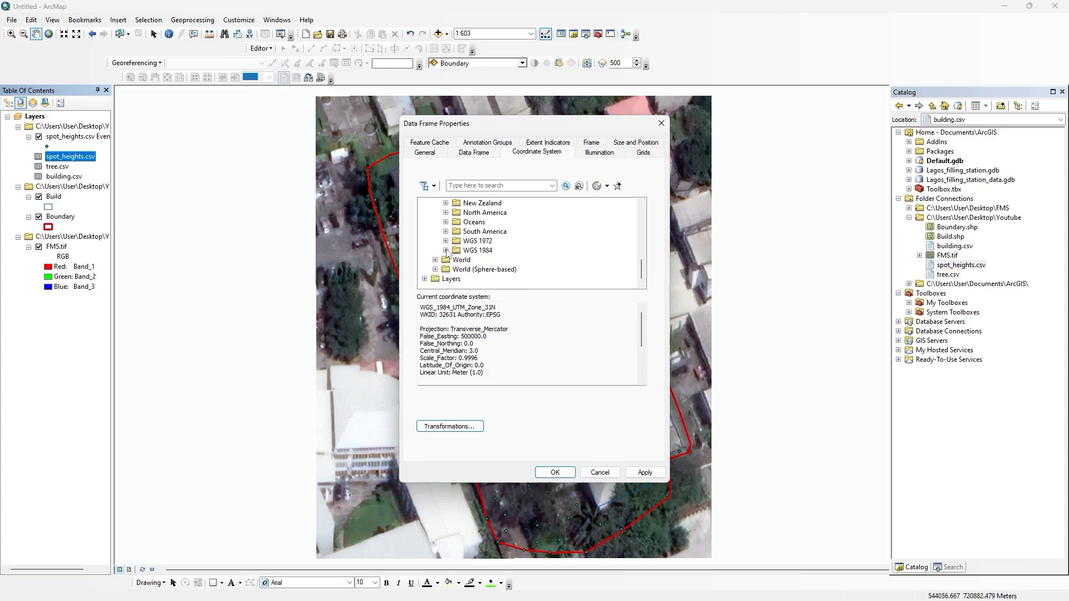
pyautogui.click(446, 250)
pyautogui.click(456, 260)
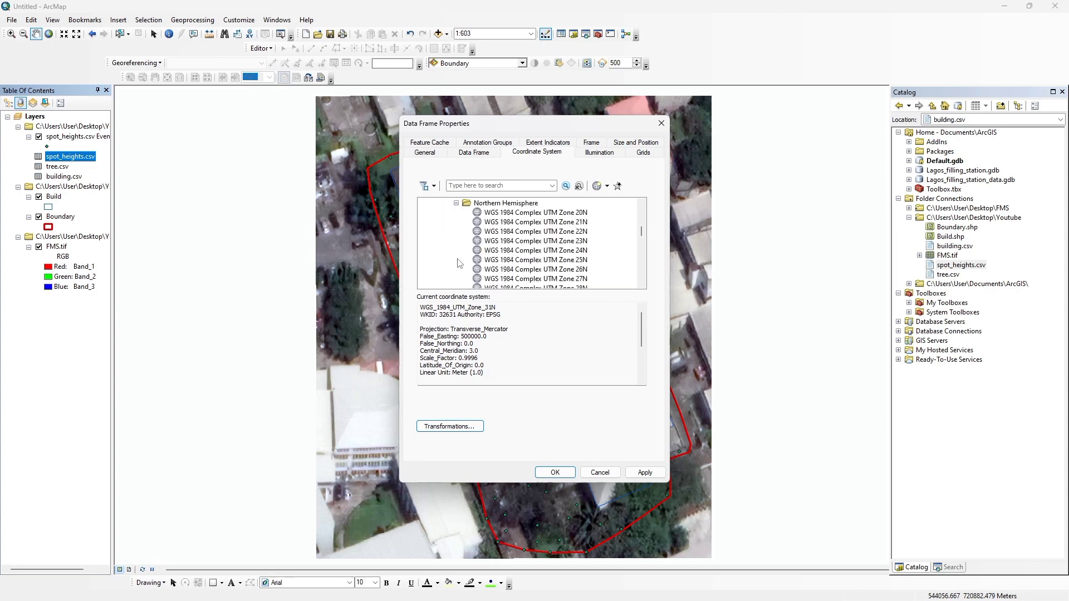
pyautogui.scroll(-1, 488, 255)
pyautogui.scroll(-6, 576, 277)
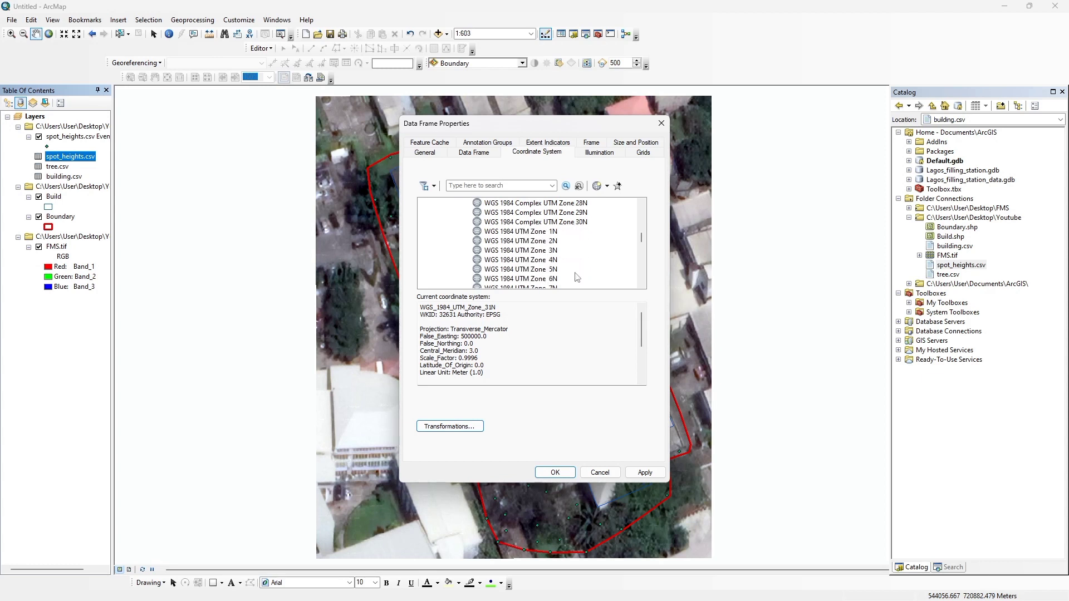
pyautogui.scroll(-5, 570, 258)
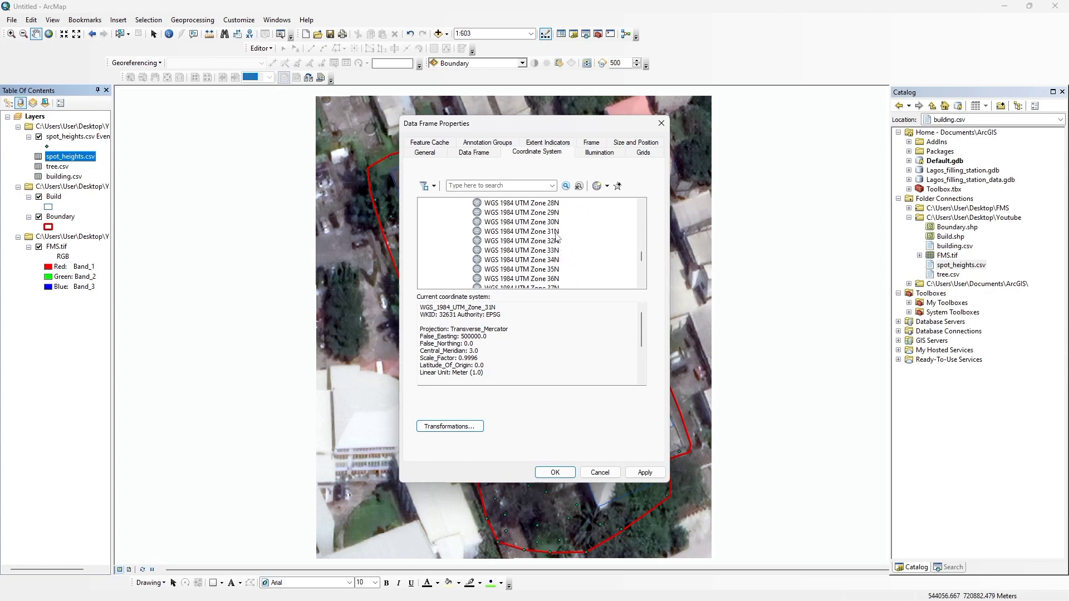
pyautogui.click(555, 234)
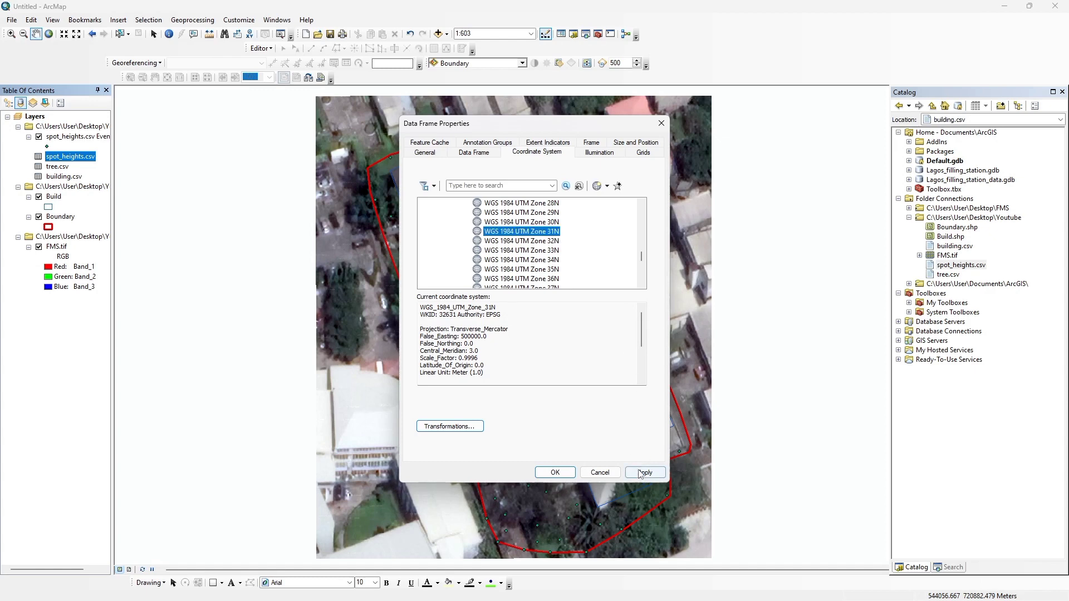
pyautogui.click(595, 472)
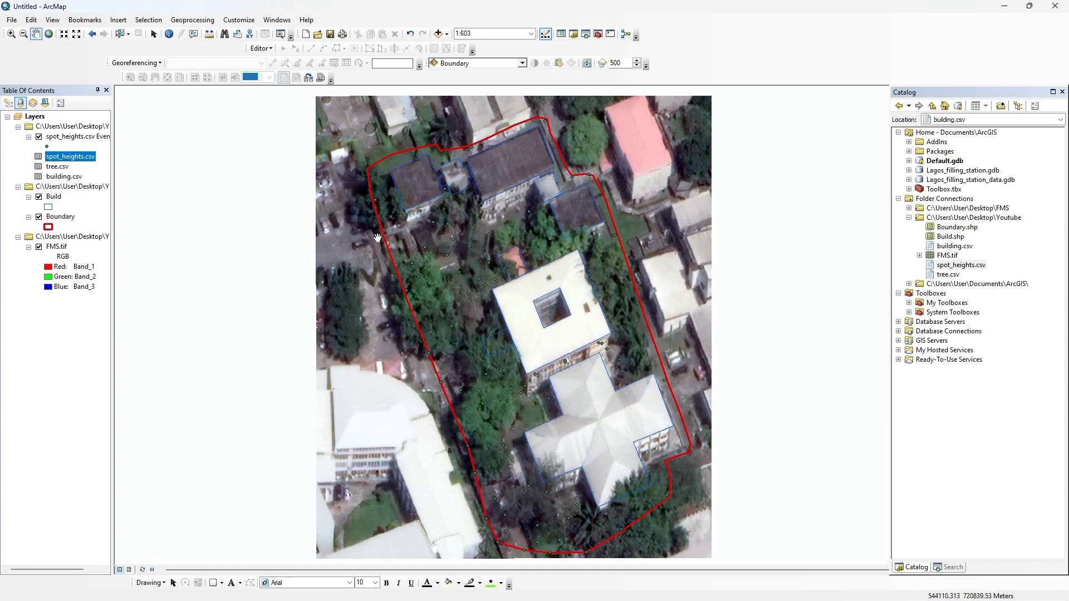
# Hide the Boundary and FMS.tif layers so the plotted spot heights stand out around the building outlines
pyautogui.scroll(-5, 479, 262)
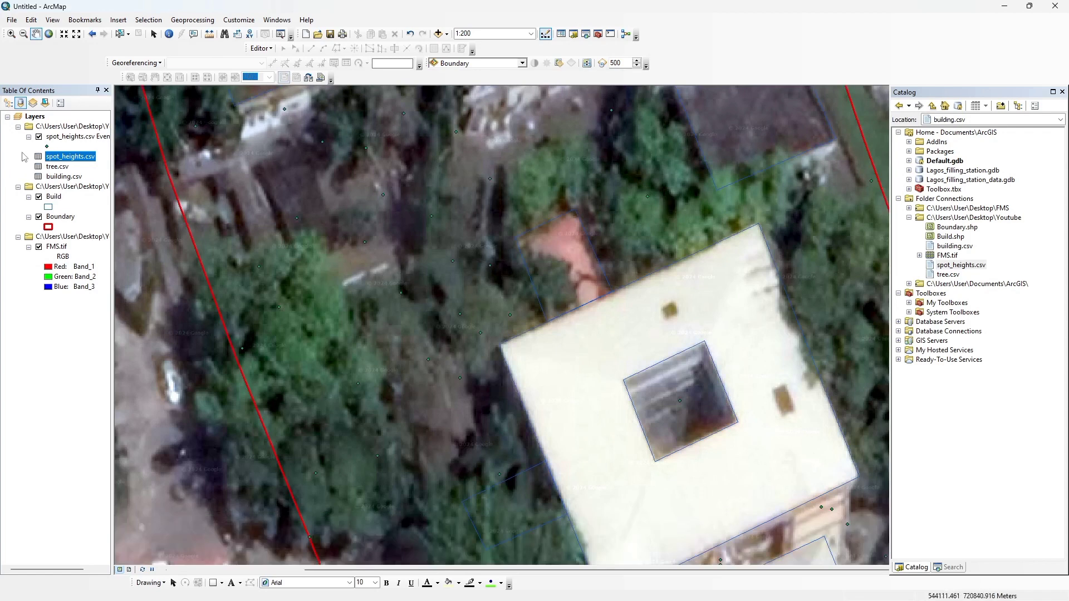
pyautogui.click(39, 217)
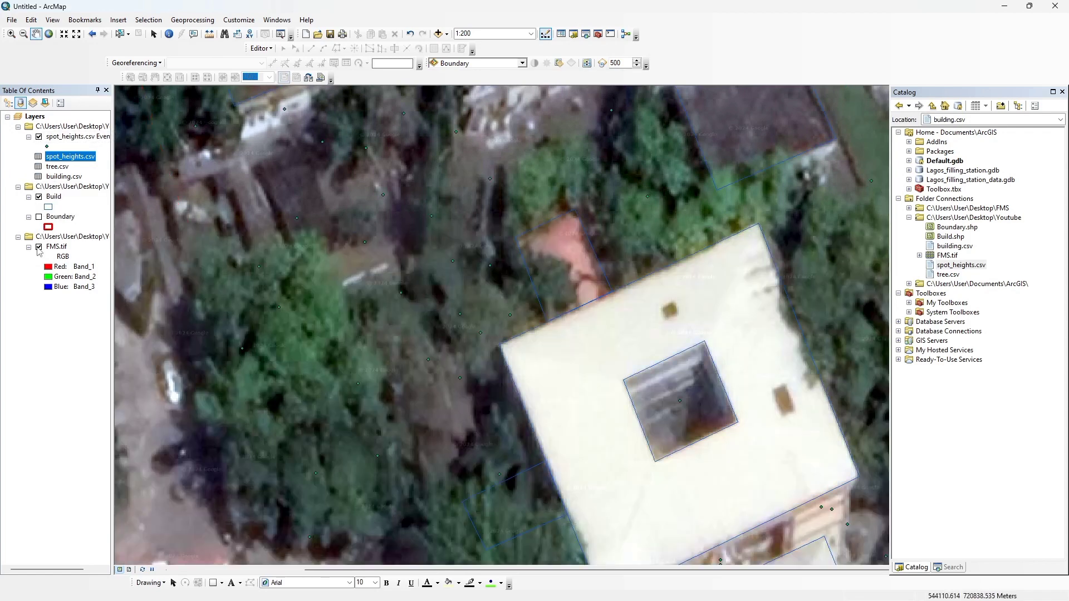
pyautogui.click(39, 246)
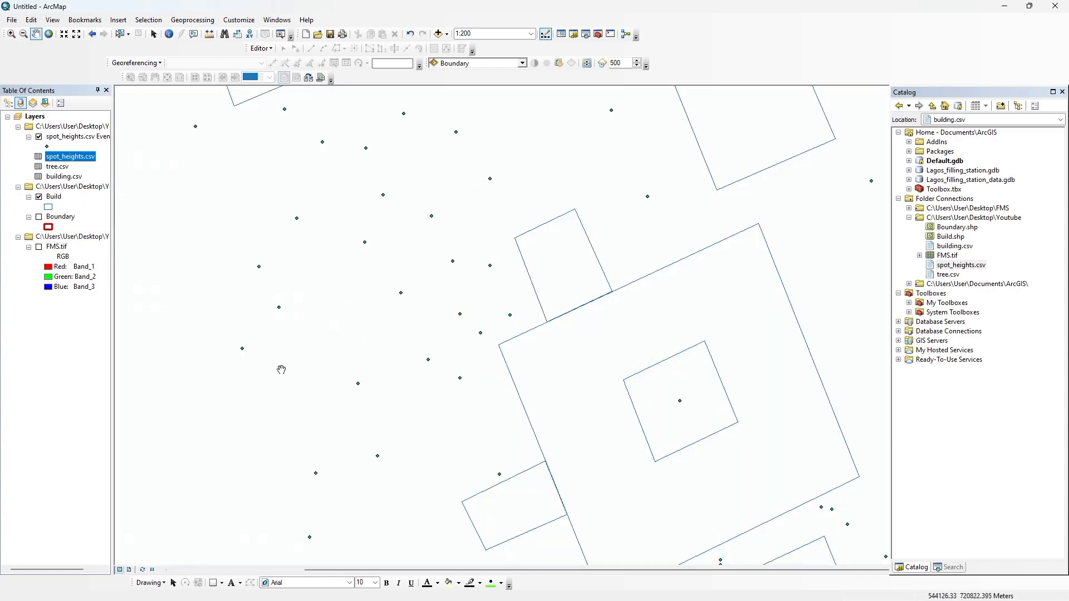
# Display tree.csv as XY point data using x, y and z for the X, Y and Z fields
pyautogui.rightClick(60, 167)
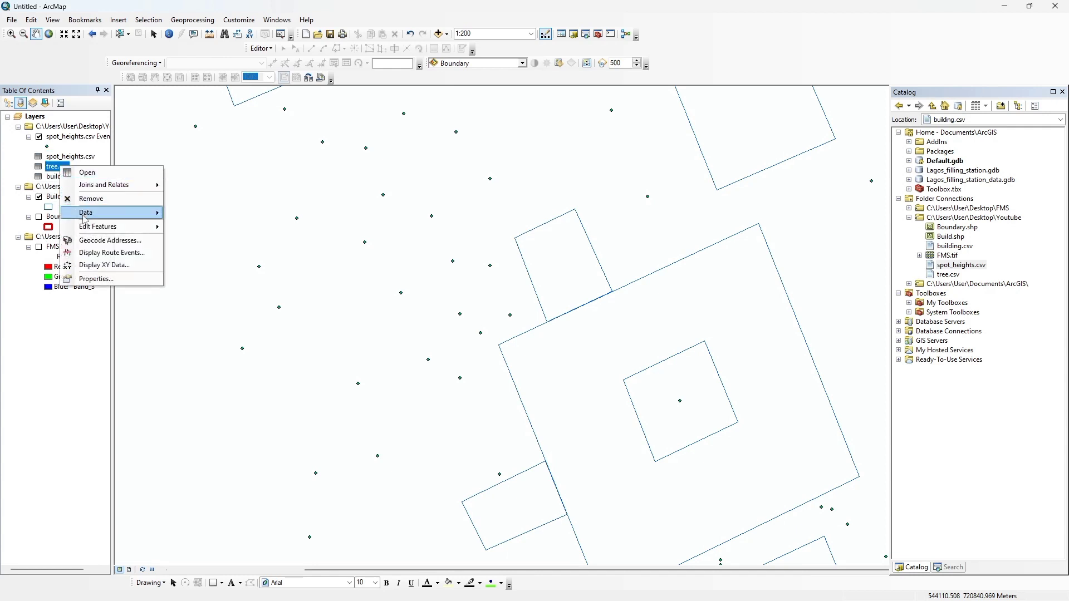
pyautogui.moveTo(88, 231)
pyautogui.click(92, 265)
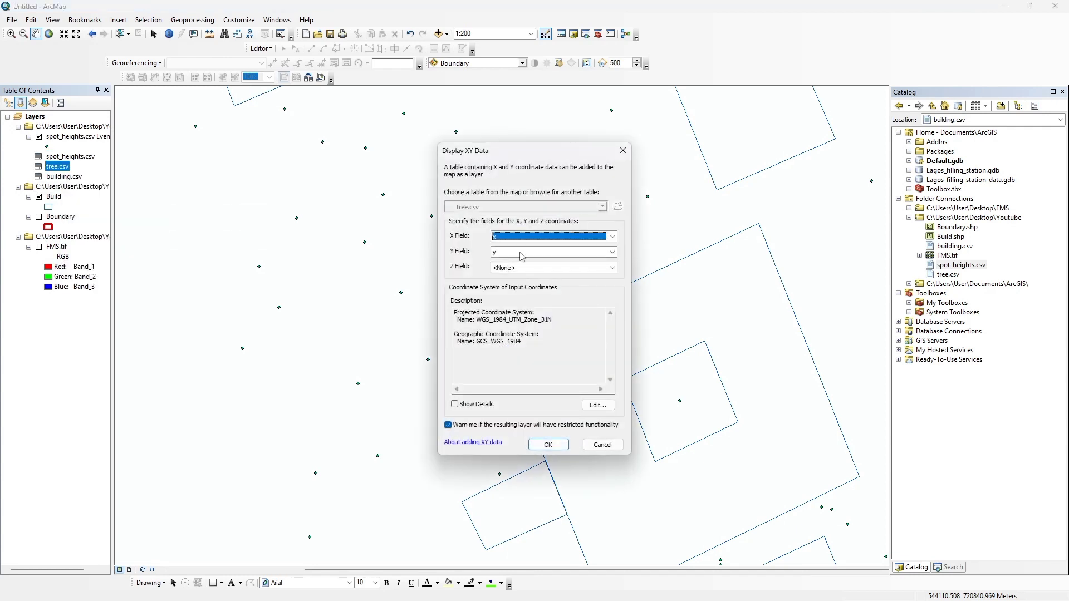
pyautogui.click(612, 267)
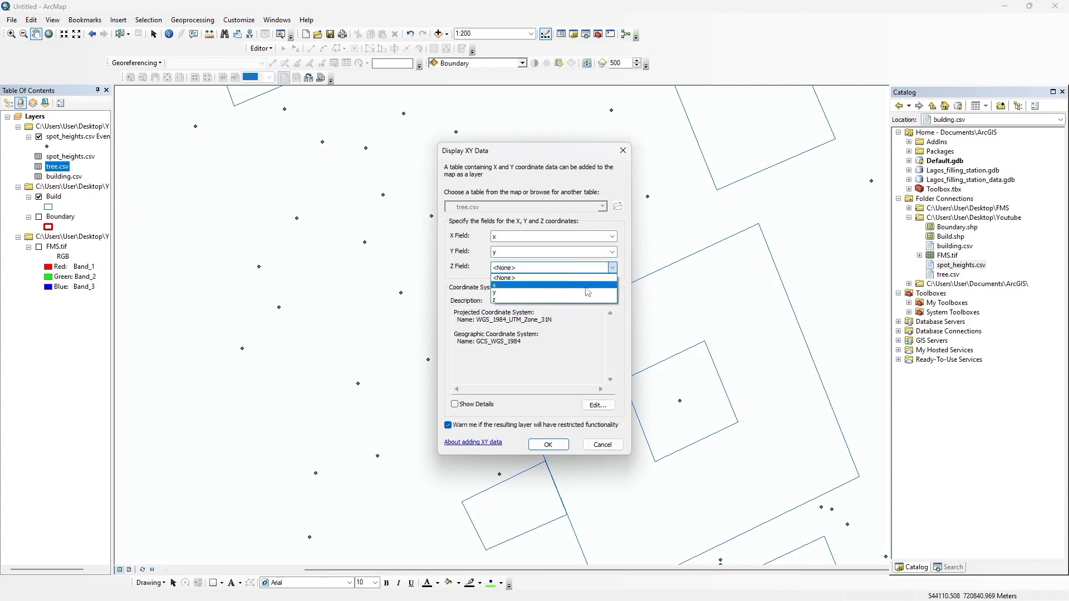
pyautogui.click(580, 301)
pyautogui.click(548, 444)
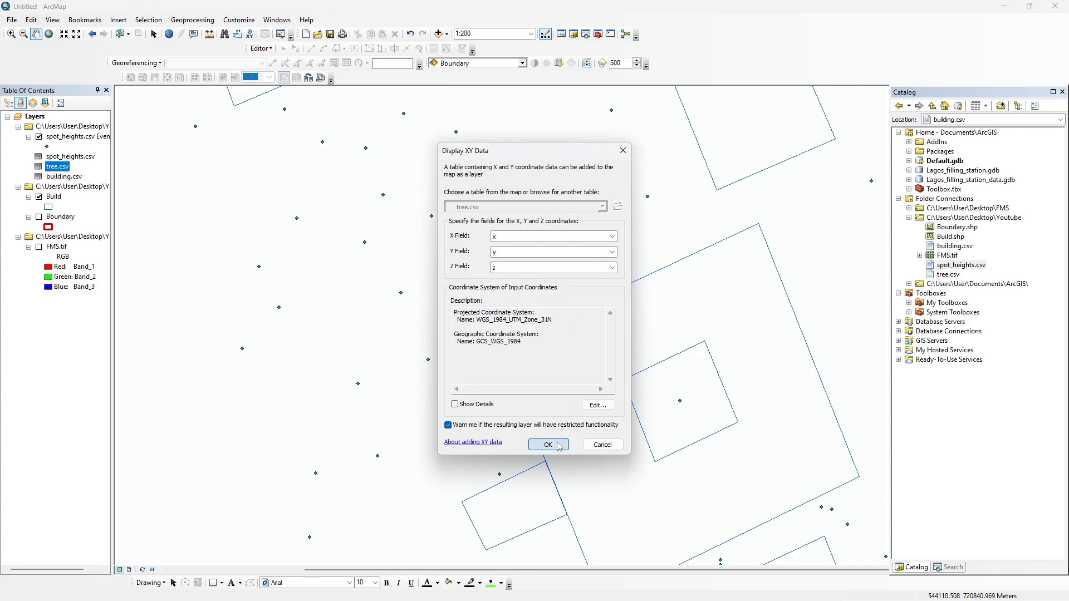
pyautogui.click(578, 365)
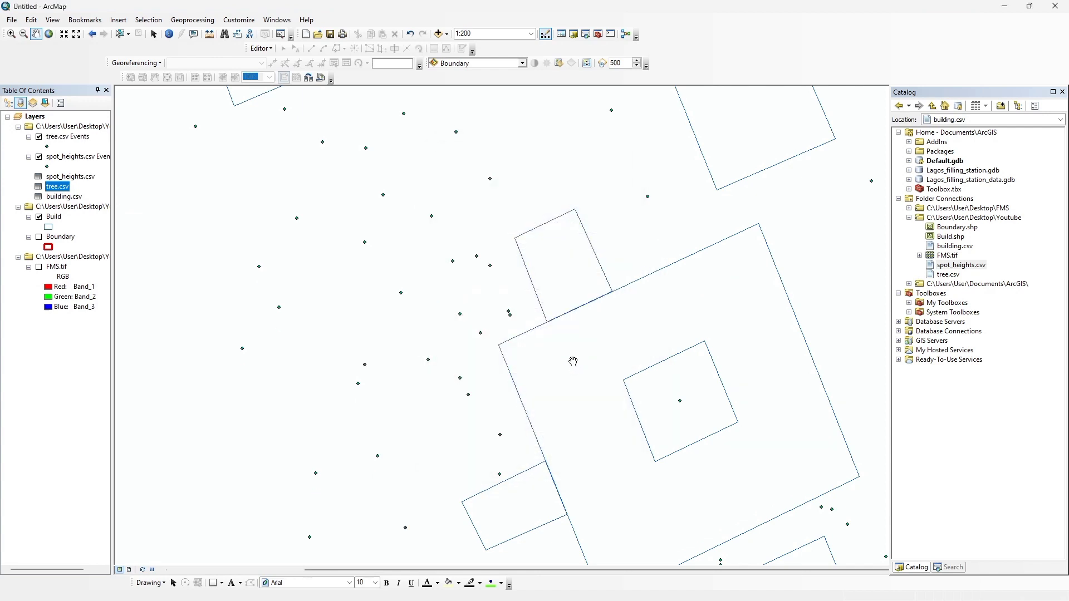
# Display building.csv as XY point data using x, y and z for the X, Y and Z fields
pyautogui.rightClick(66, 198)
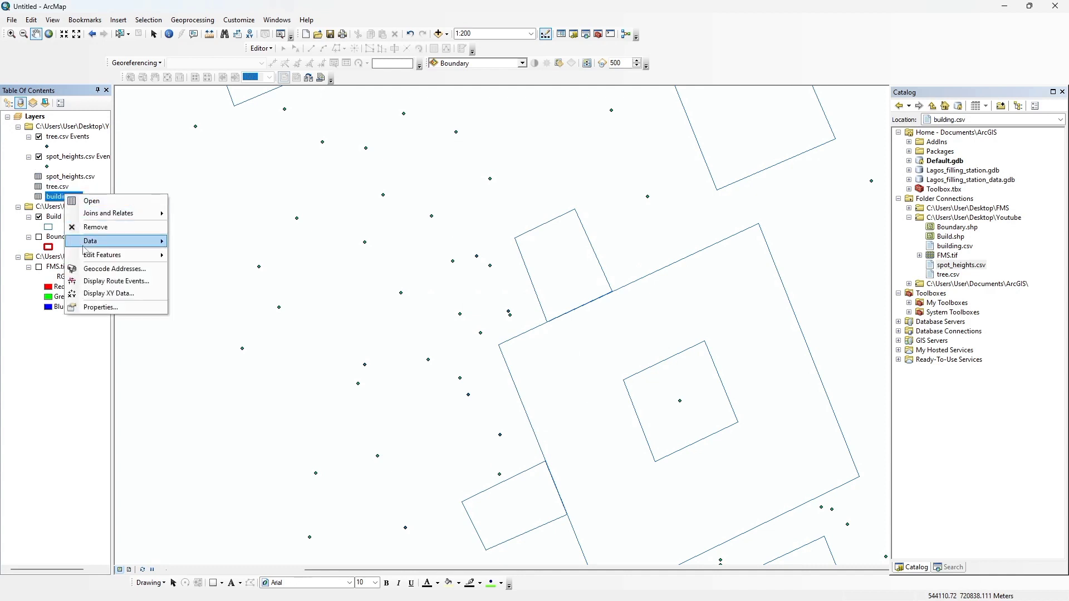
pyautogui.click(95, 295)
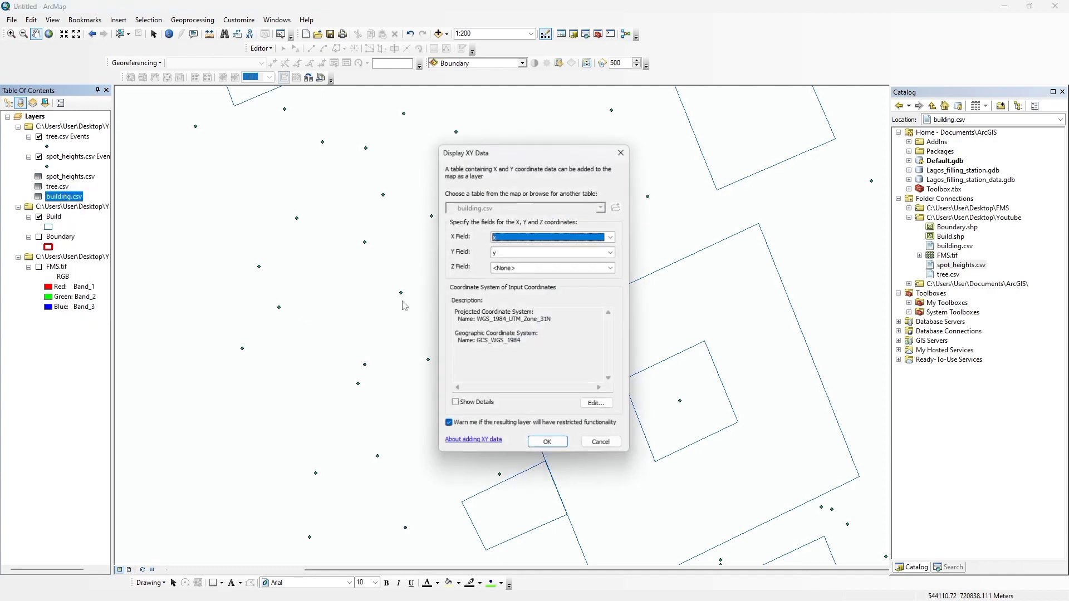
pyautogui.click(612, 268)
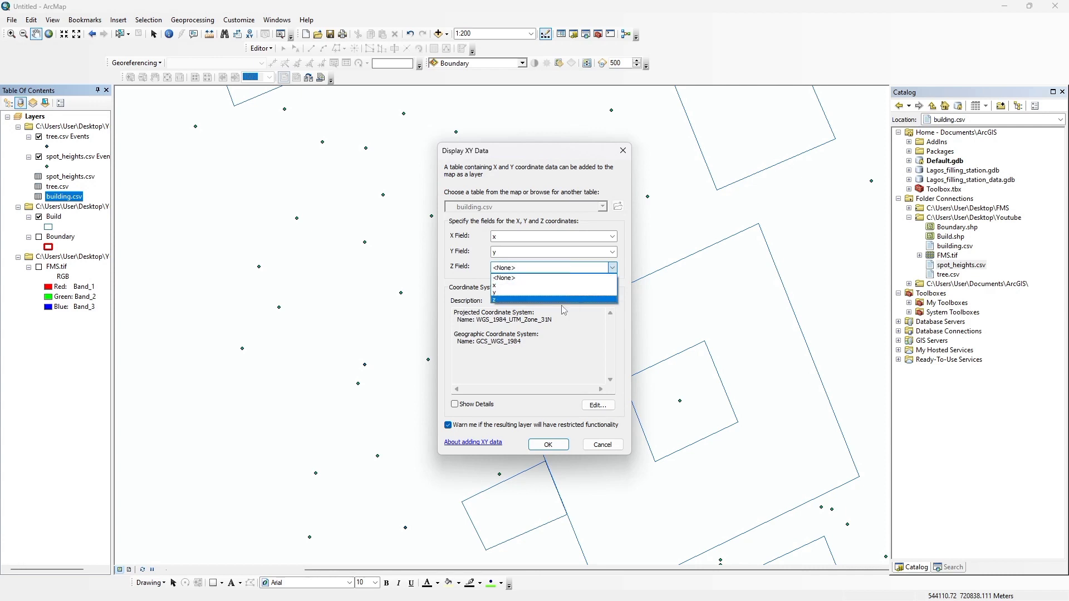
pyautogui.click(561, 301)
pyautogui.click(548, 445)
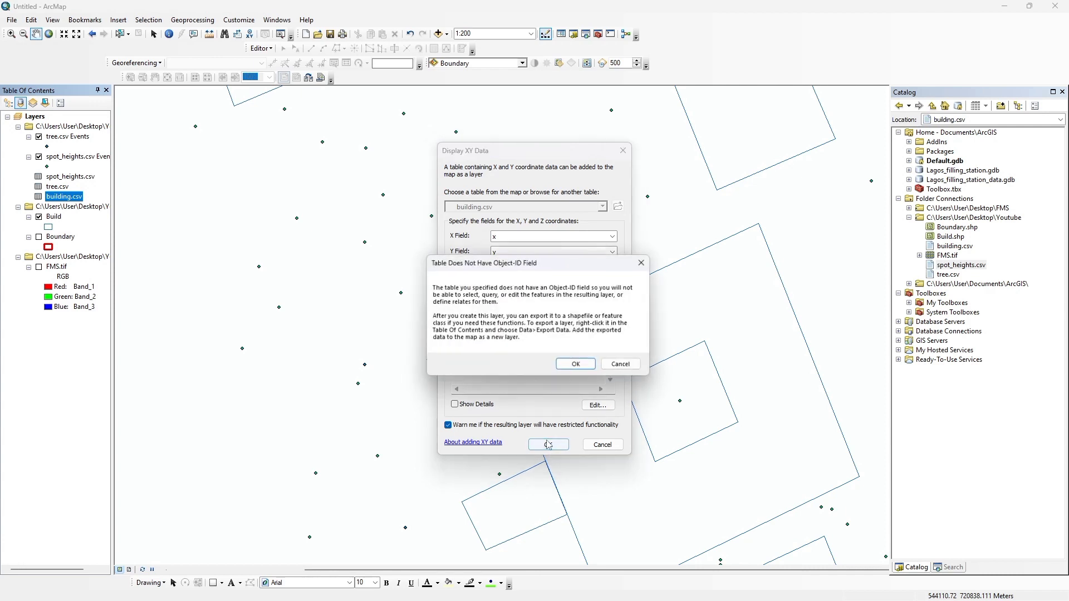
pyautogui.click(578, 365)
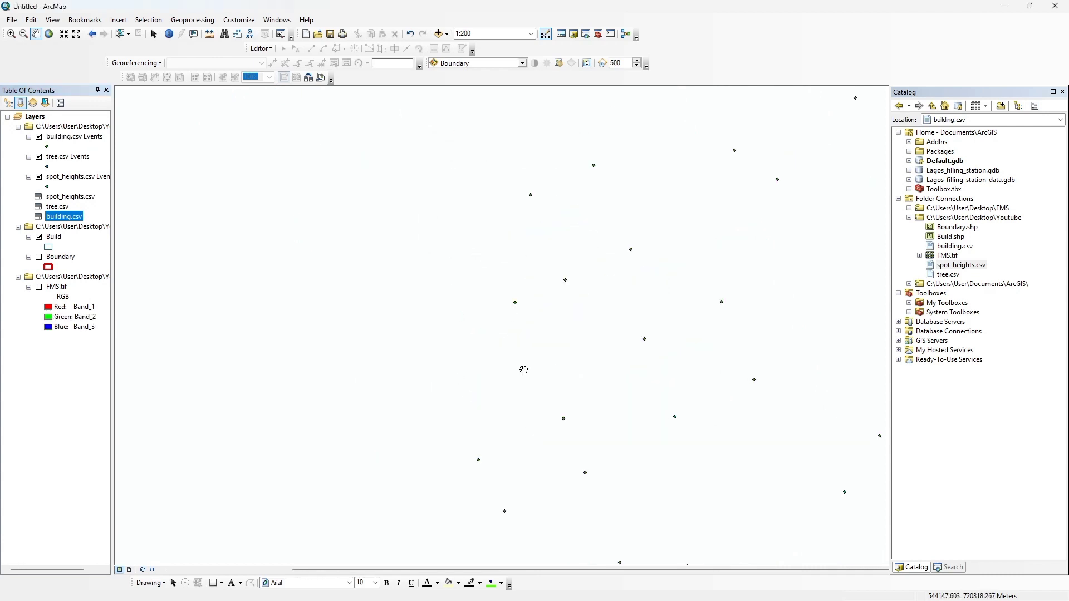
# Remove the spot_heights.csv, tree.csv and building.csv tables from the map, keeping their event layers
pyautogui.keyDown('ctrl'); pyautogui.click(50, 198); pyautogui.keyUp('ctrl')
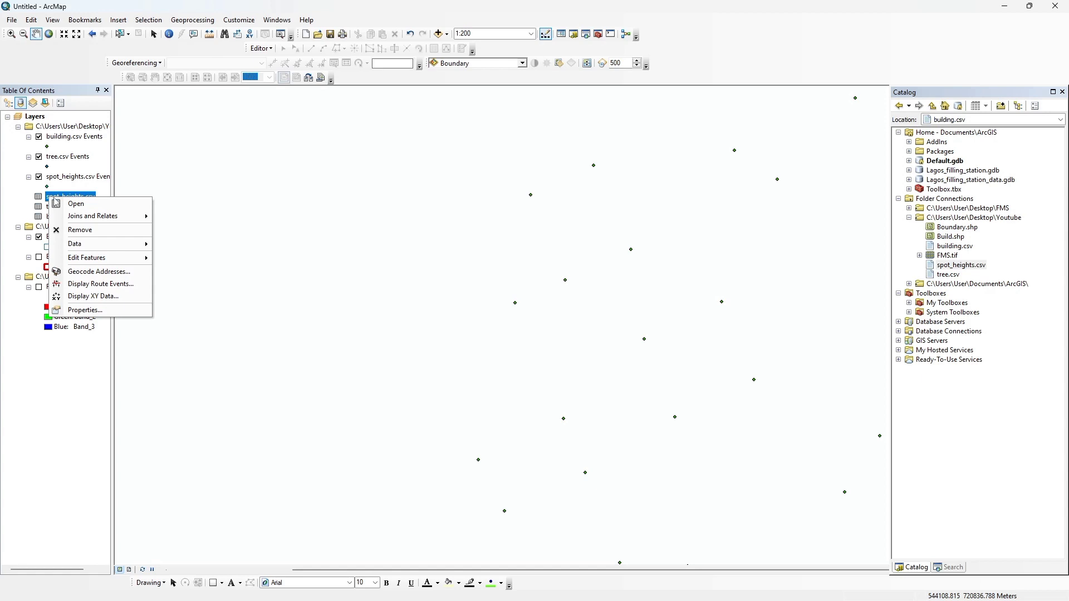
pyautogui.click(78, 229)
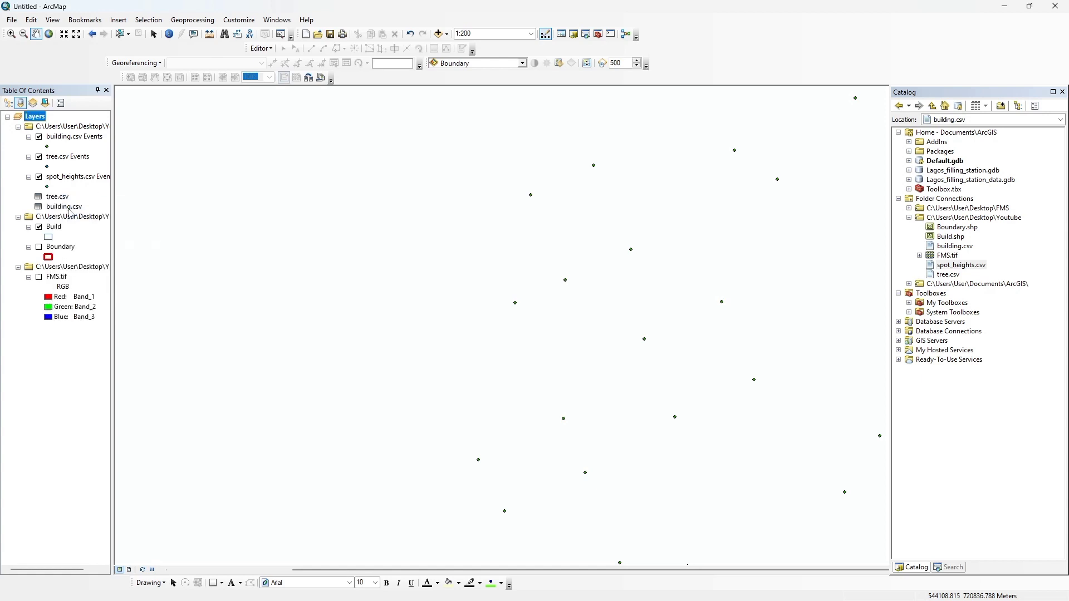
pyautogui.click(61, 198)
pyautogui.rightClick(63, 202)
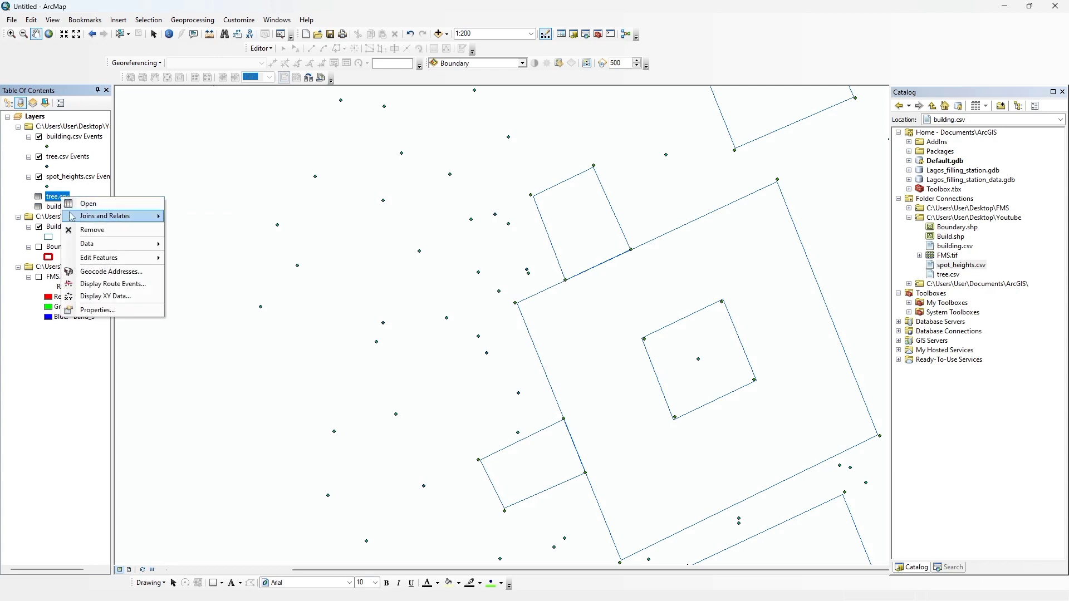
pyautogui.click(76, 229)
pyautogui.click(63, 198)
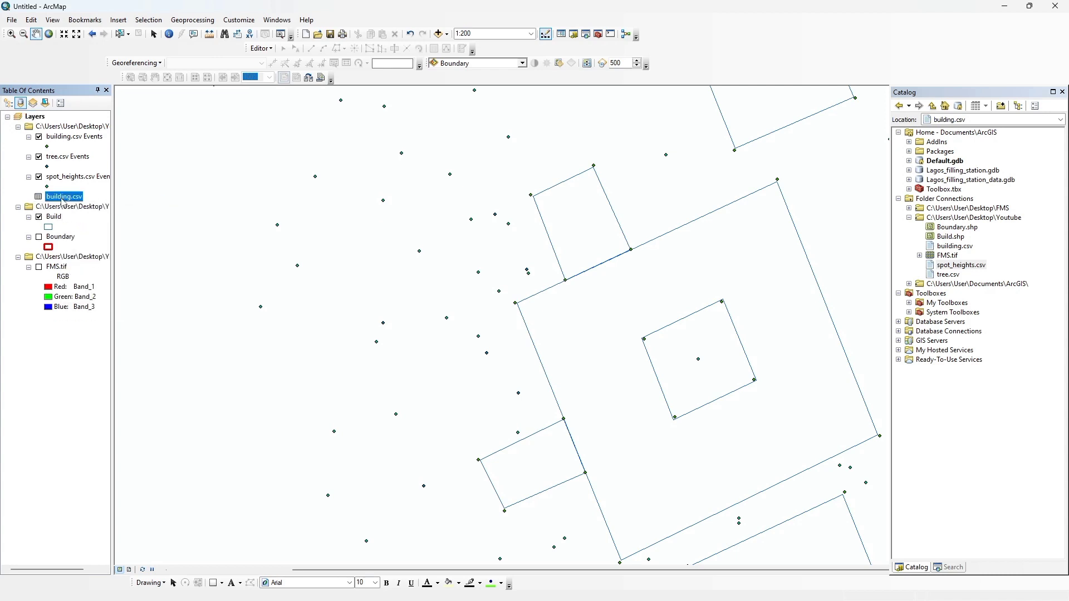
pyautogui.rightClick(62, 198)
pyautogui.click(78, 231)
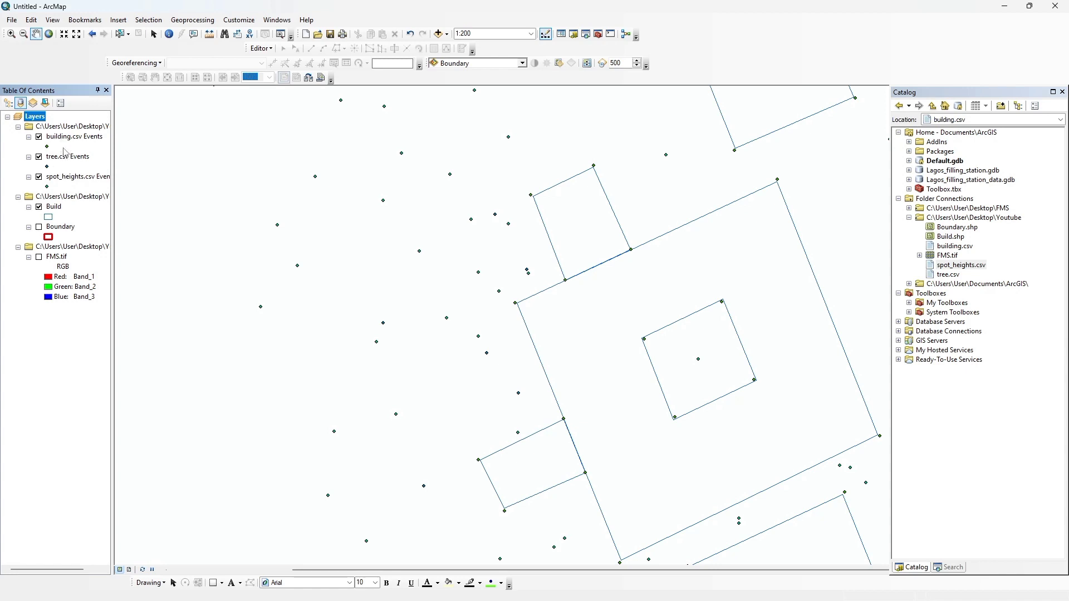
# Export all features of building.csv Events to the Youtube folder as shapefile building.shp and add it to the map
pyautogui.scroll(-1, 491, 300)
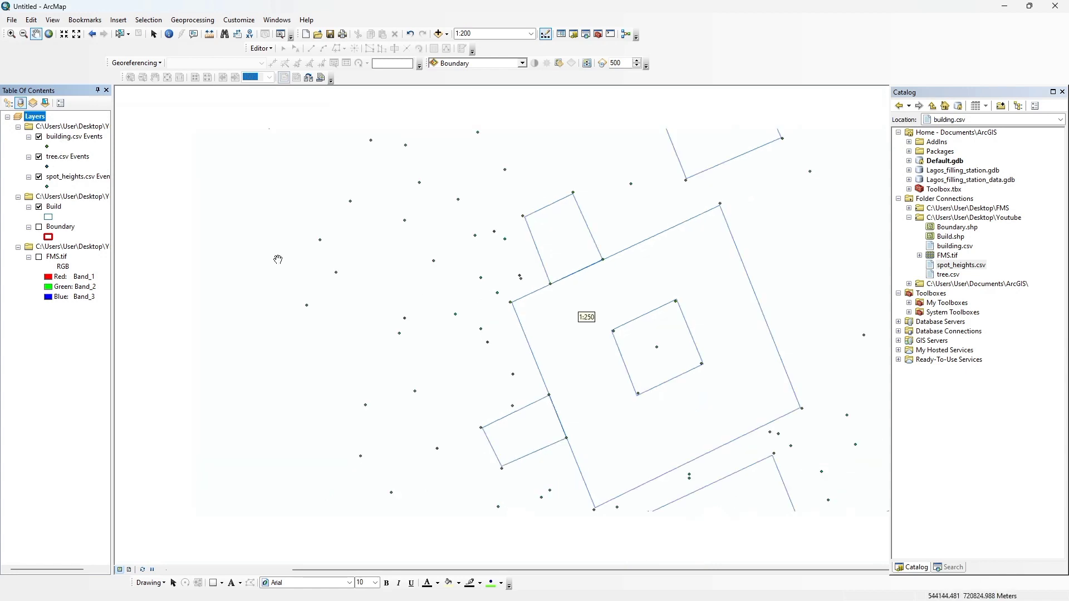
pyautogui.scroll(-2, 350, 268)
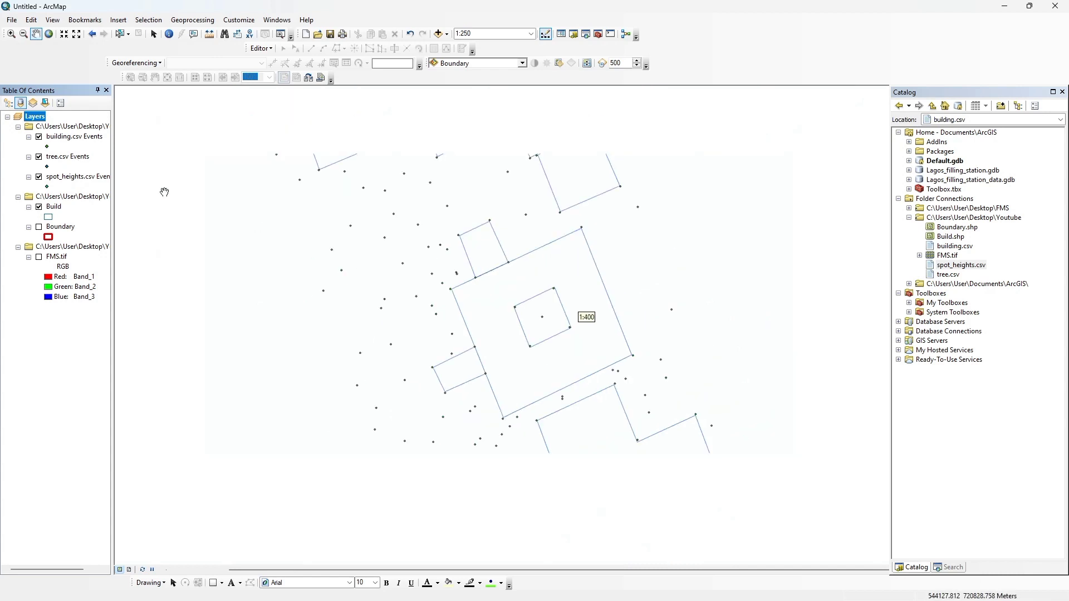
pyautogui.rightClick(68, 140)
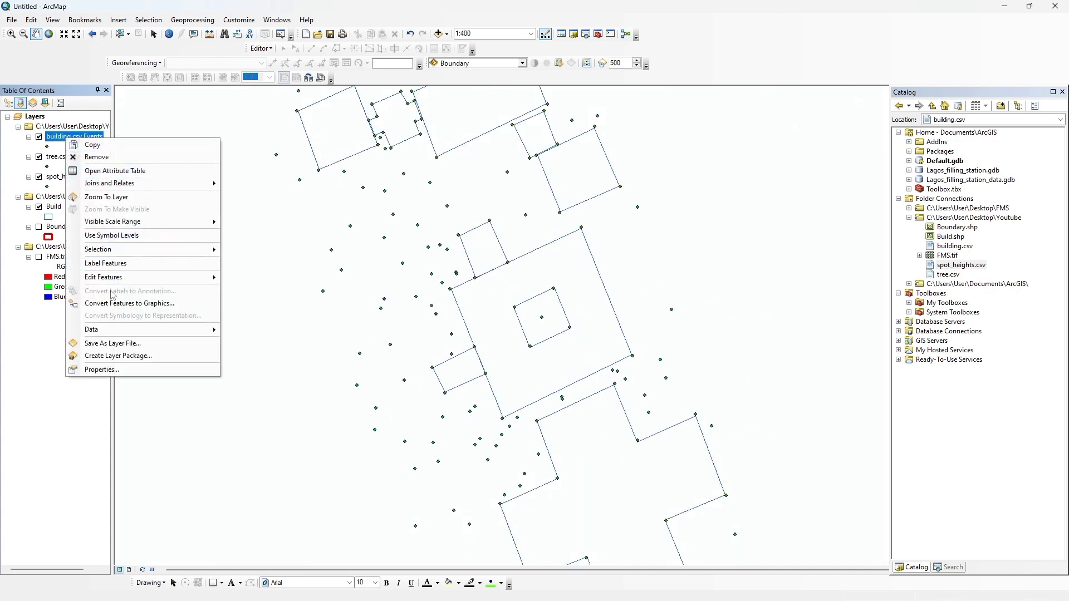
pyautogui.moveTo(149, 333)
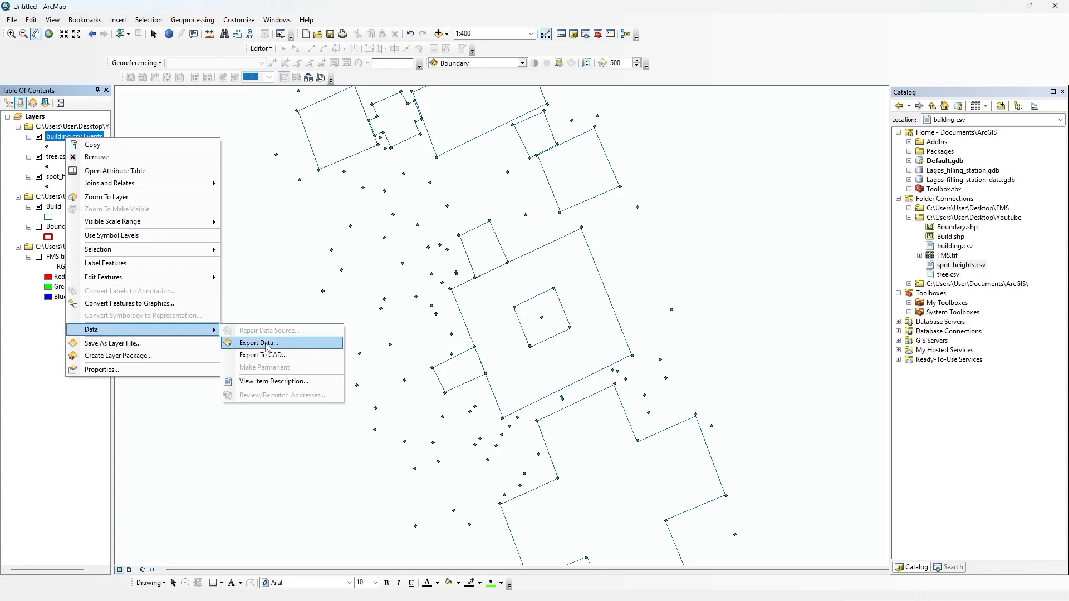
pyautogui.click(248, 346)
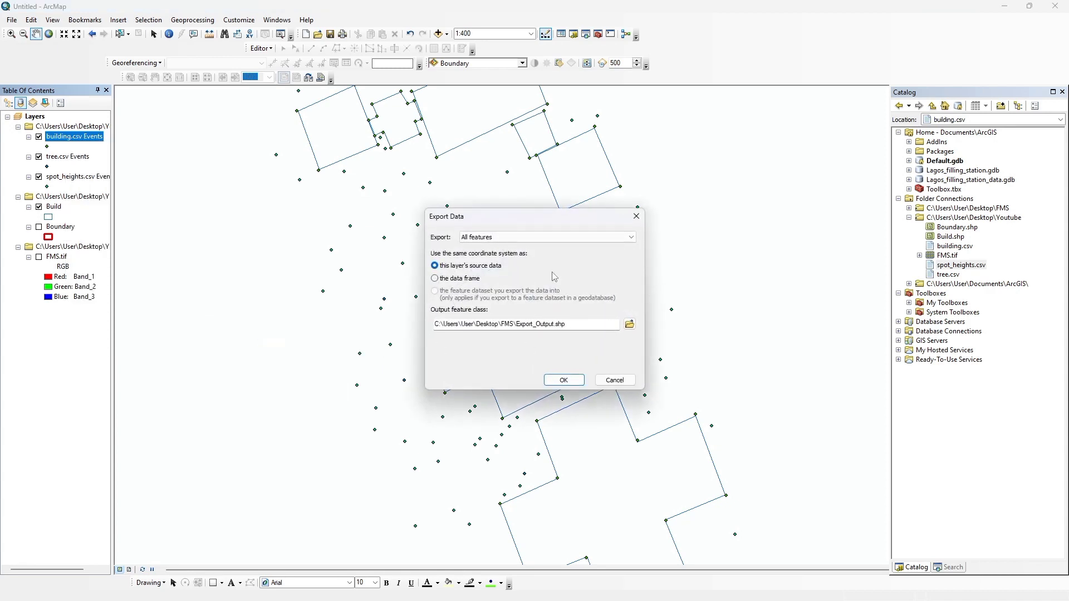
pyautogui.click(629, 324)
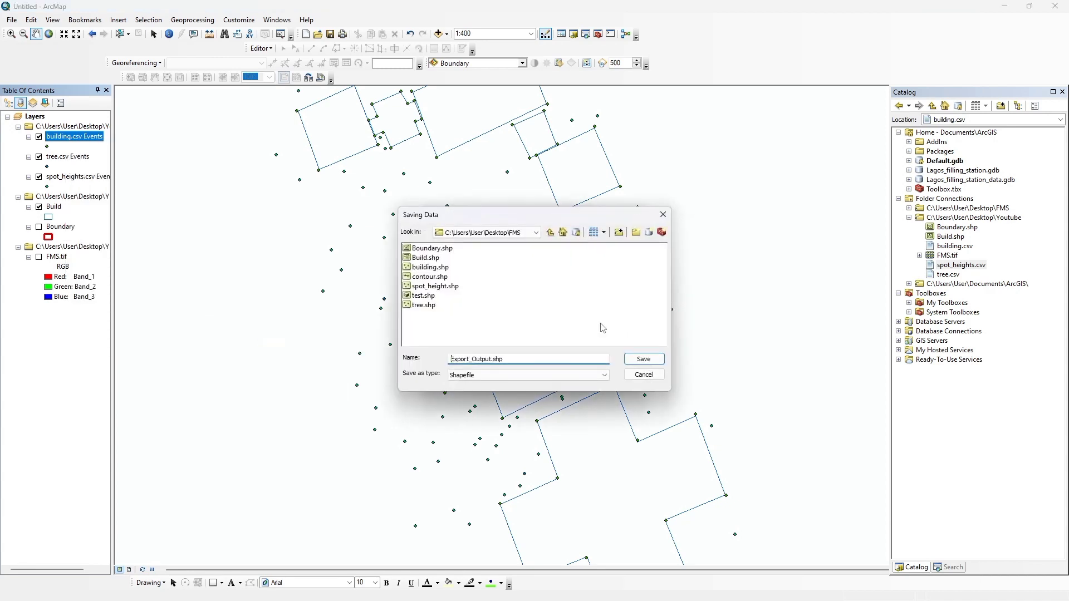
pyautogui.click(515, 233)
pyautogui.click(529, 271)
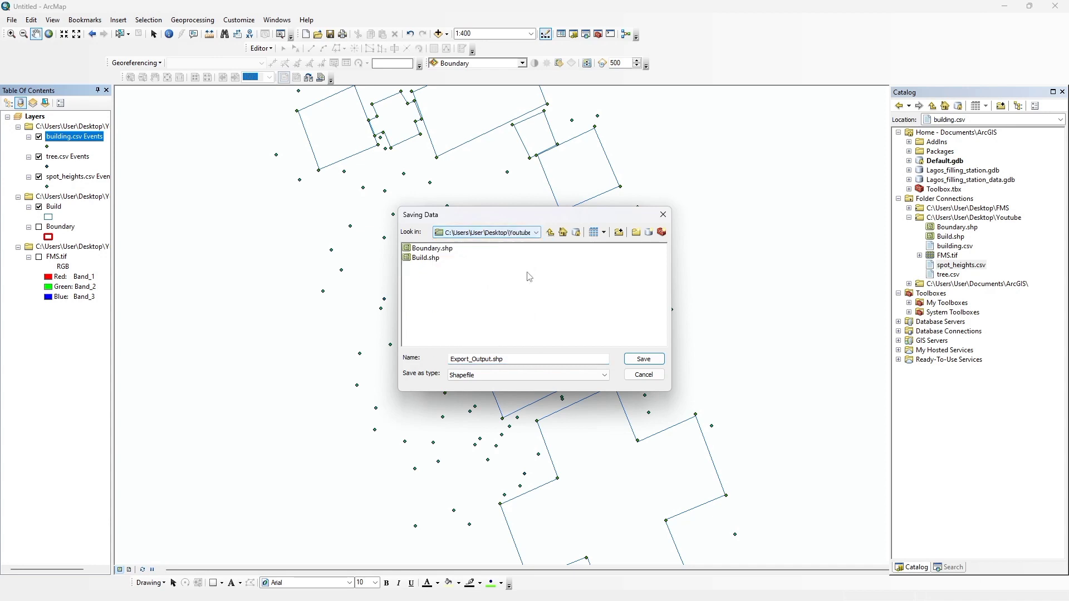
pyautogui.click(500, 359)
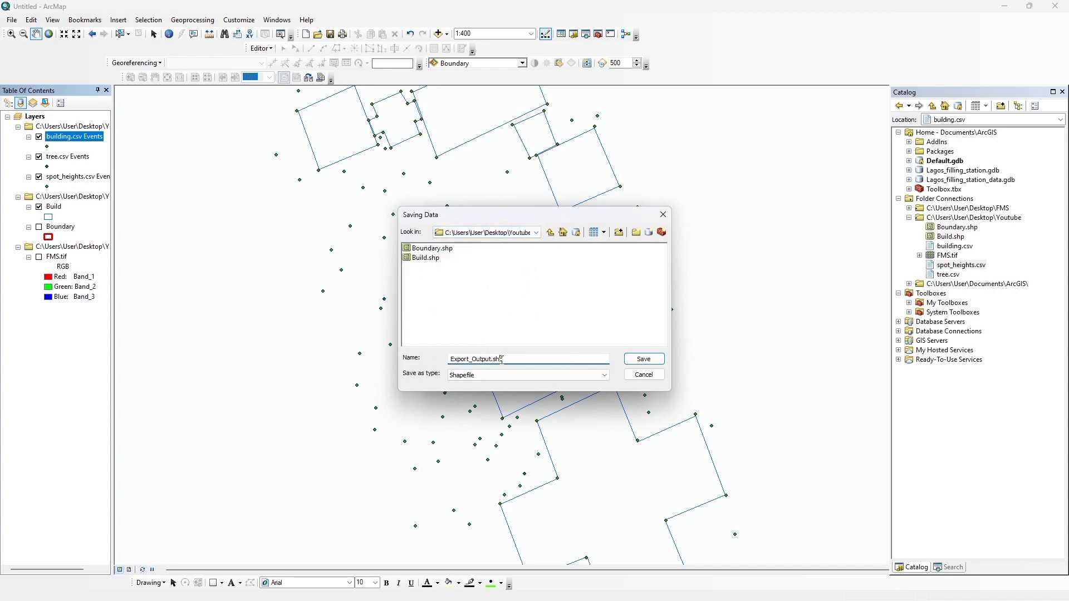
pyautogui.doubleClick(500, 359)
pyautogui.write('building')
pyautogui.click(643, 359)
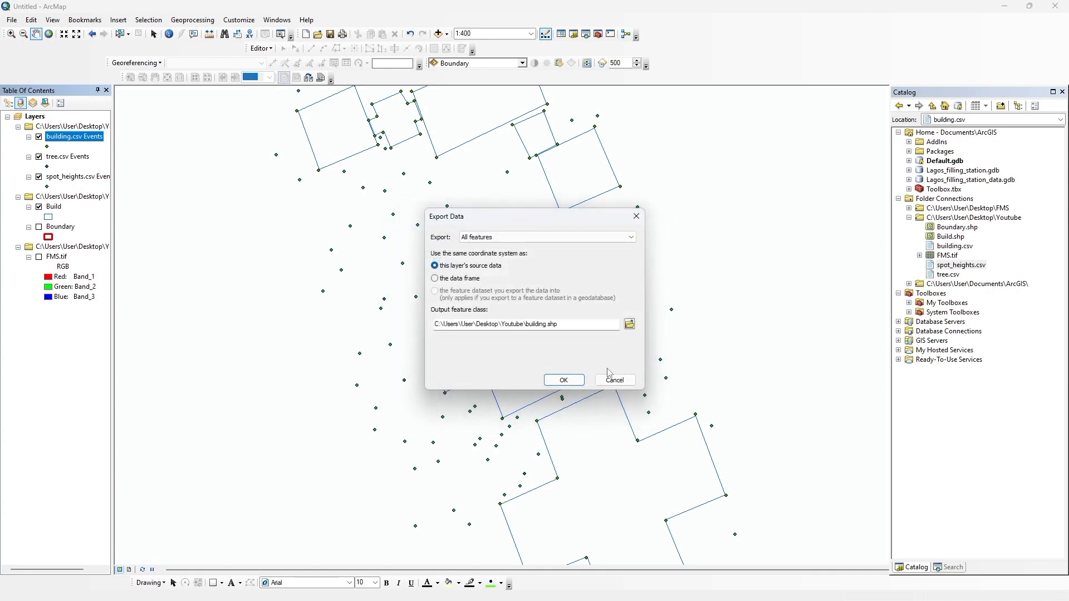
pyautogui.click(577, 376)
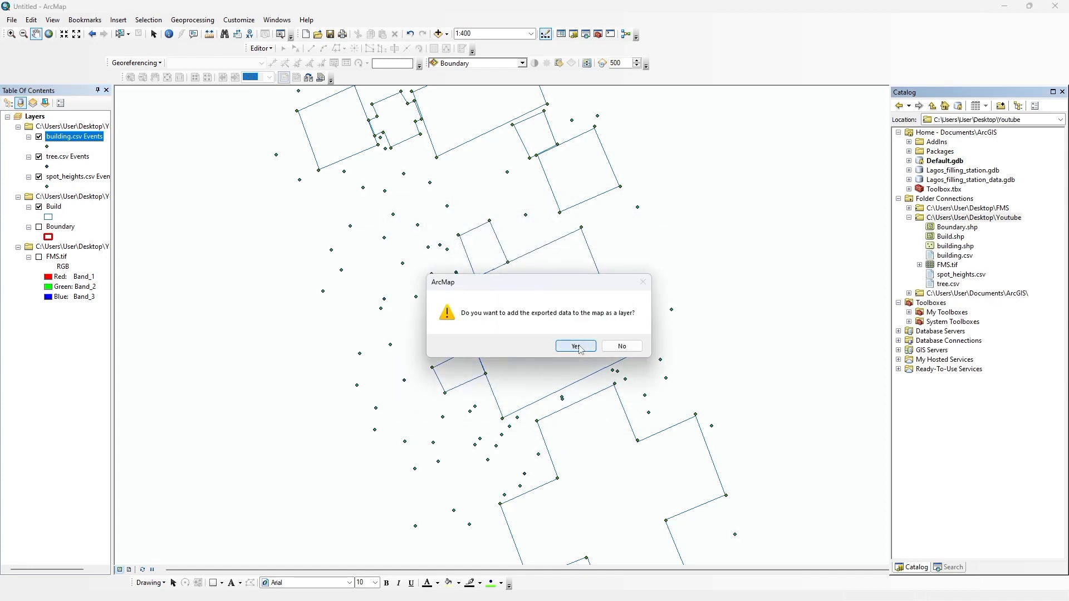
pyautogui.click(576, 346)
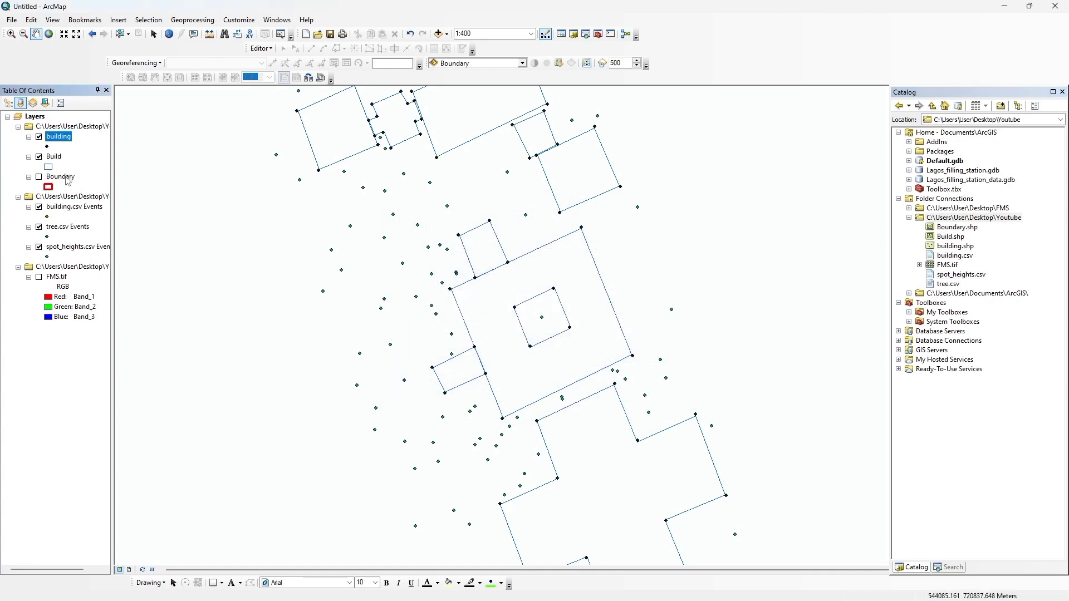
# Export tree.csv Events to the Youtube folder as a shapefile named tree and add it to the map
pyautogui.rightClick(68, 227)
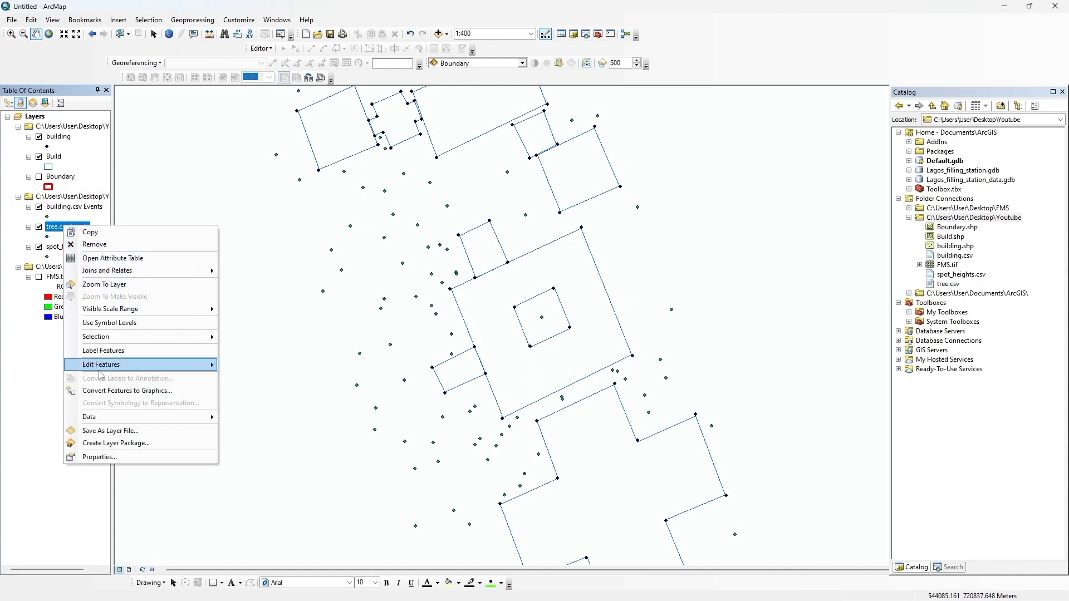
pyautogui.moveTo(89, 416)
pyautogui.click(256, 425)
pyautogui.click(564, 317)
pyautogui.press('BackSpace')
pyautogui.press('BackSpace')
pyautogui.press('BackSpace')
pyautogui.press('BackSpace')
pyautogui.press('BackSpace')
pyautogui.press('BackSpace')
pyautogui.press('BackSpace')
pyautogui.press('BackSpace')
pyautogui.press('BackSpace')
pyautogui.press('BackSpace')
pyautogui.press('BackSpace')
pyautogui.press('BackSpace')
pyautogui.press('BackSpace')
pyautogui.press('BackSpace')
pyautogui.press('BackSpace')
pyautogui.press('BackSpace')
pyautogui.press('BackSpace')
pyautogui.write('tree')
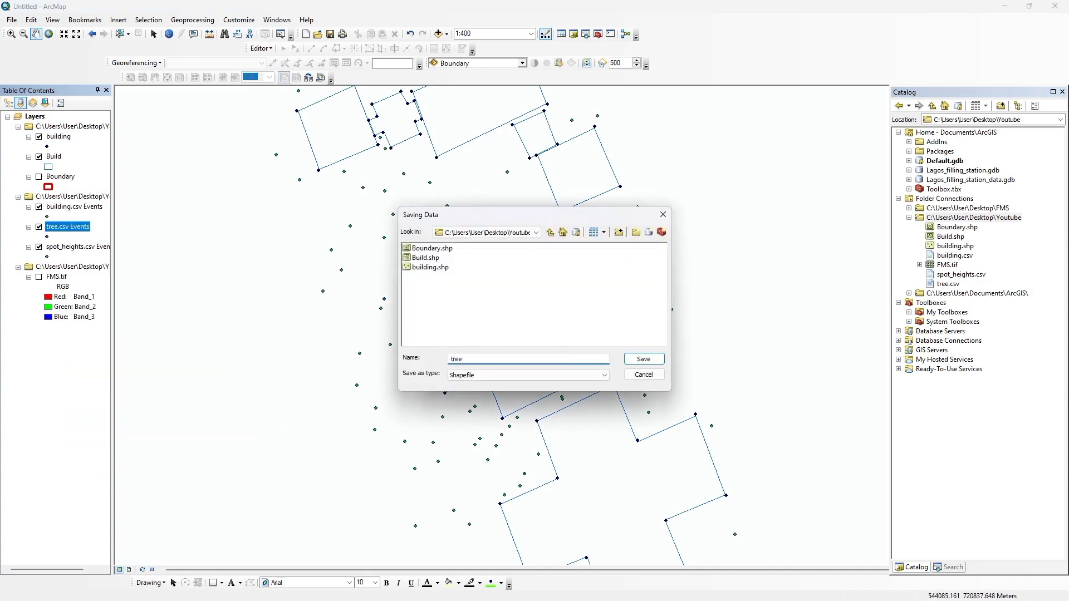
pyautogui.click(643, 359)
pyautogui.click(499, 375)
pyautogui.click(568, 348)
# Export spot_heights.csv Events to the Youtube folder as a shapefile named spot_heights and add it to the map
pyautogui.rightClick(63, 267)
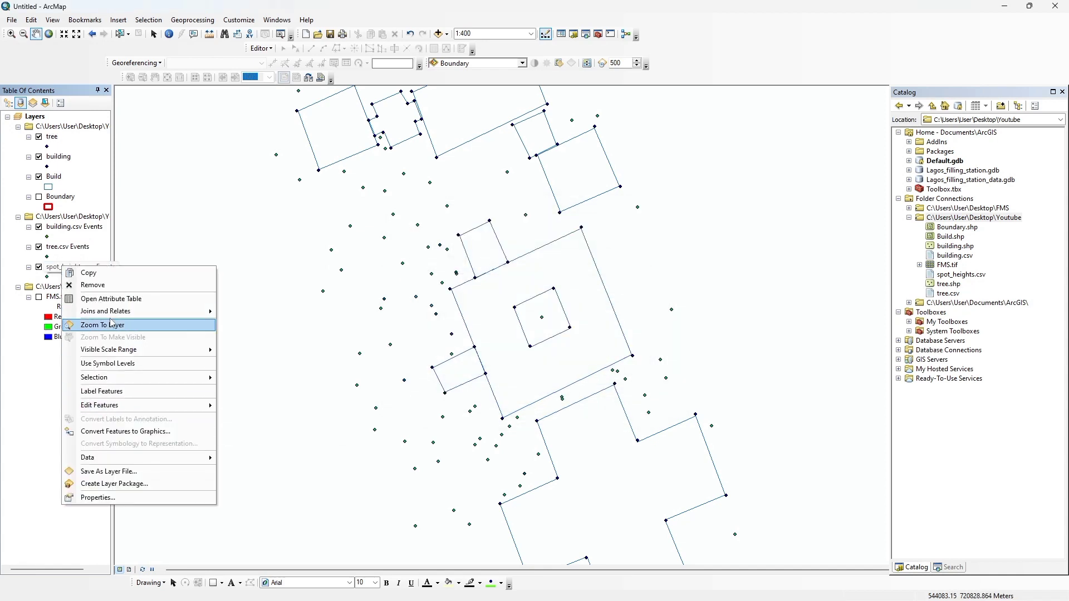
pyautogui.moveTo(89, 458)
pyautogui.click(259, 466)
pyautogui.click(625, 318)
pyautogui.hotkey('ctrl', 'a')
pyautogui.write('spot')
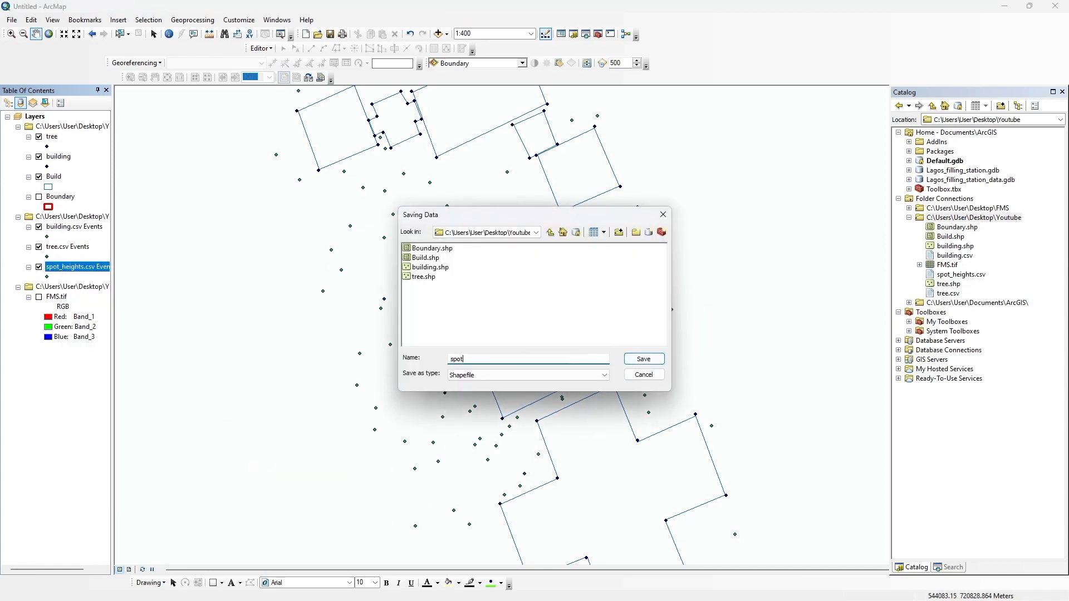
pyautogui.write('_heights')
pyautogui.click(644, 359)
pyautogui.click(573, 379)
pyautogui.click(574, 346)
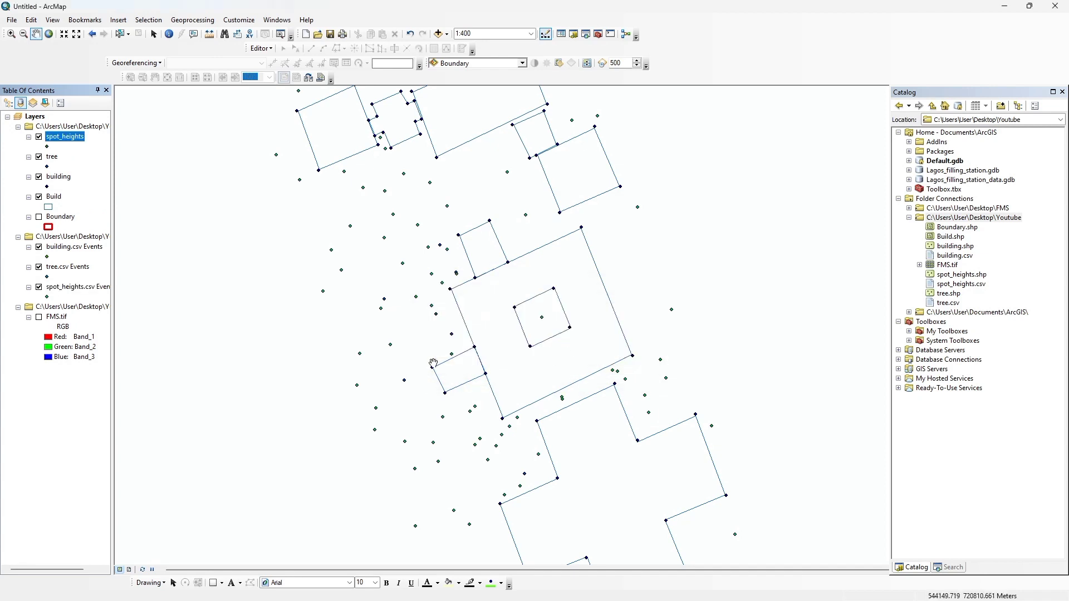
# Remove the building.csv, tree.csv and spot_heights.csv event layers from the map together with their source group
pyautogui.rightClick(83, 238)
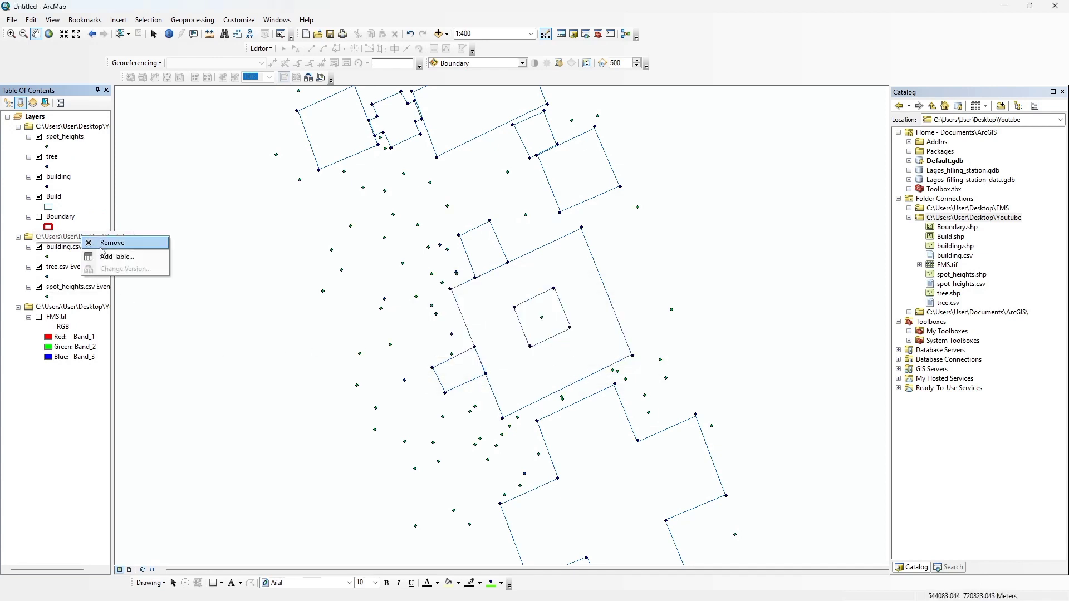
pyautogui.click(104, 246)
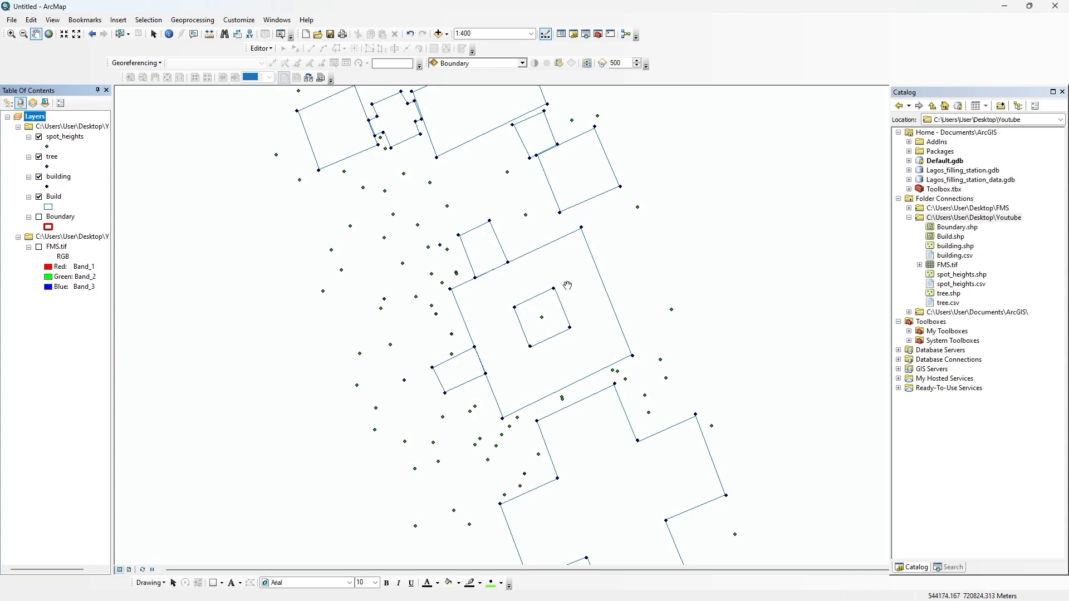
pyautogui.scroll(2, 529, 286)
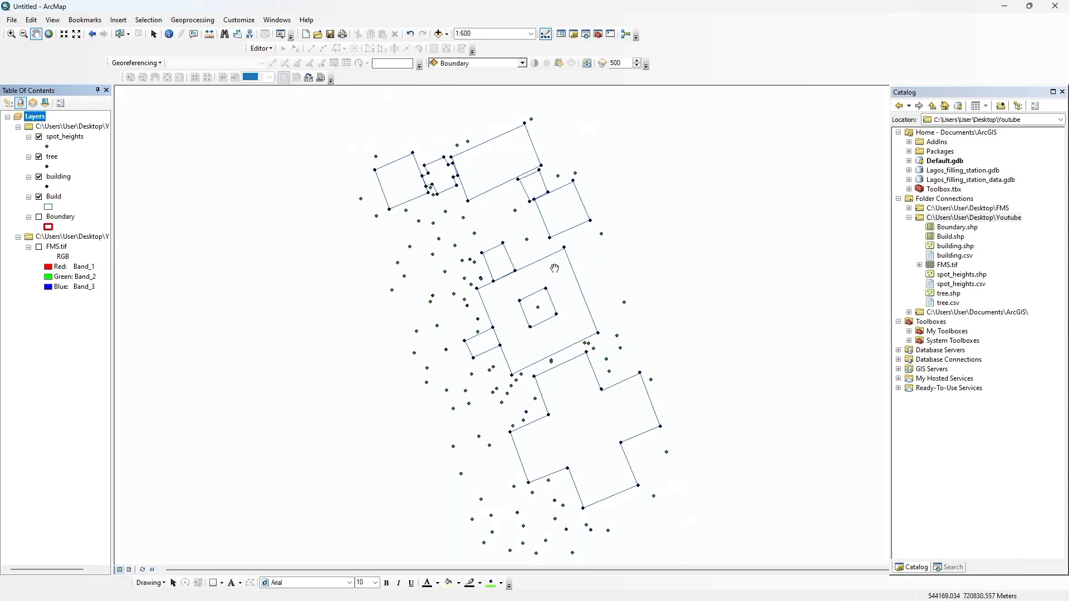
pyautogui.scroll(1, 555, 268)
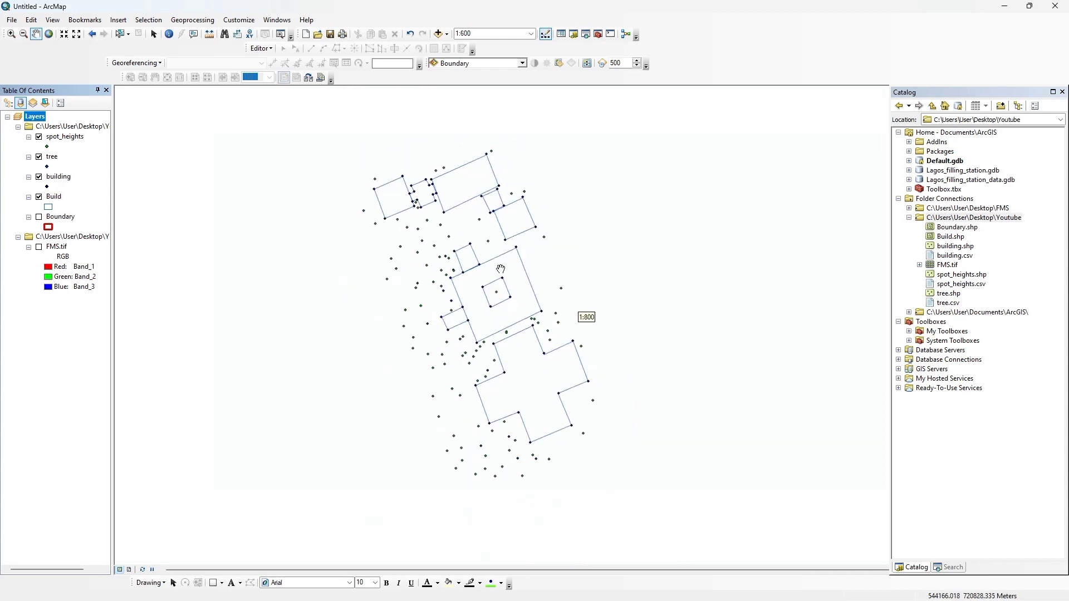
pyautogui.scroll(-1, 500, 269)
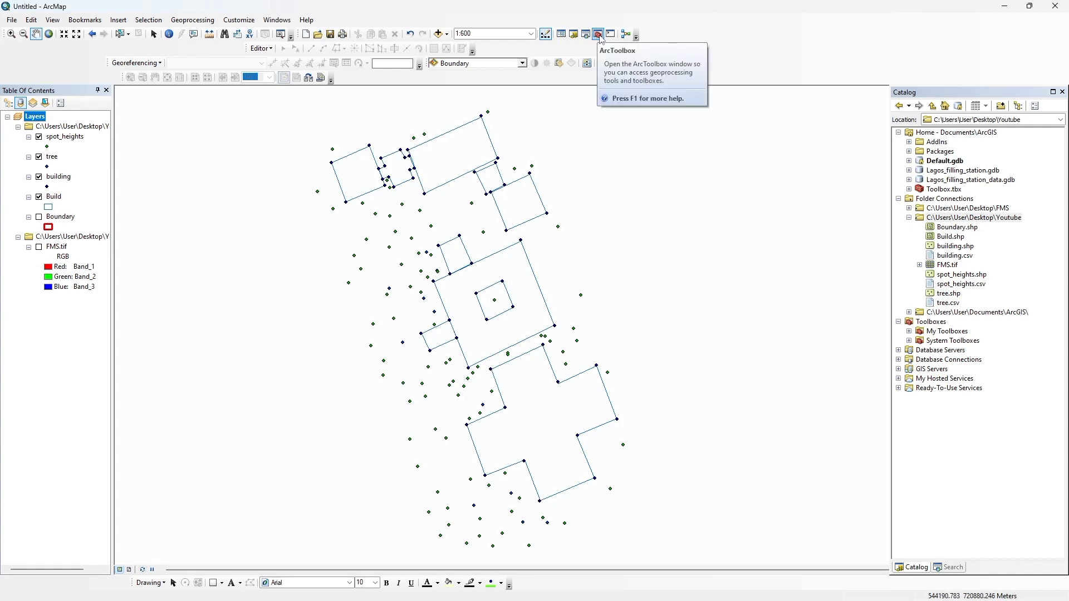
# Start the 3D Analyst Create TIN tool and set its output to dtm_tin in the Youtube folder
pyautogui.click(598, 34)
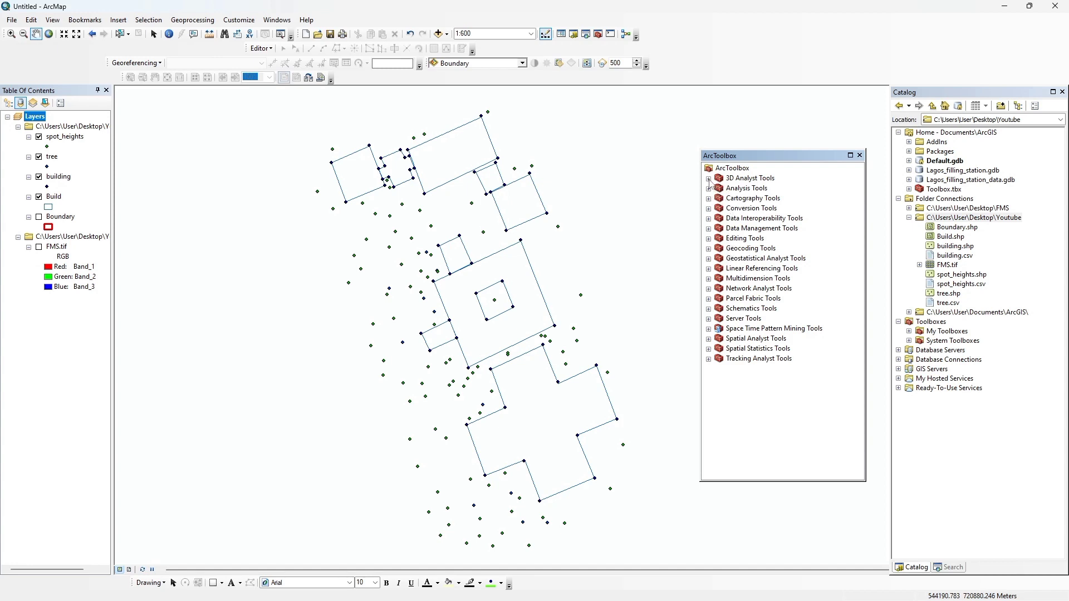
pyautogui.click(708, 179)
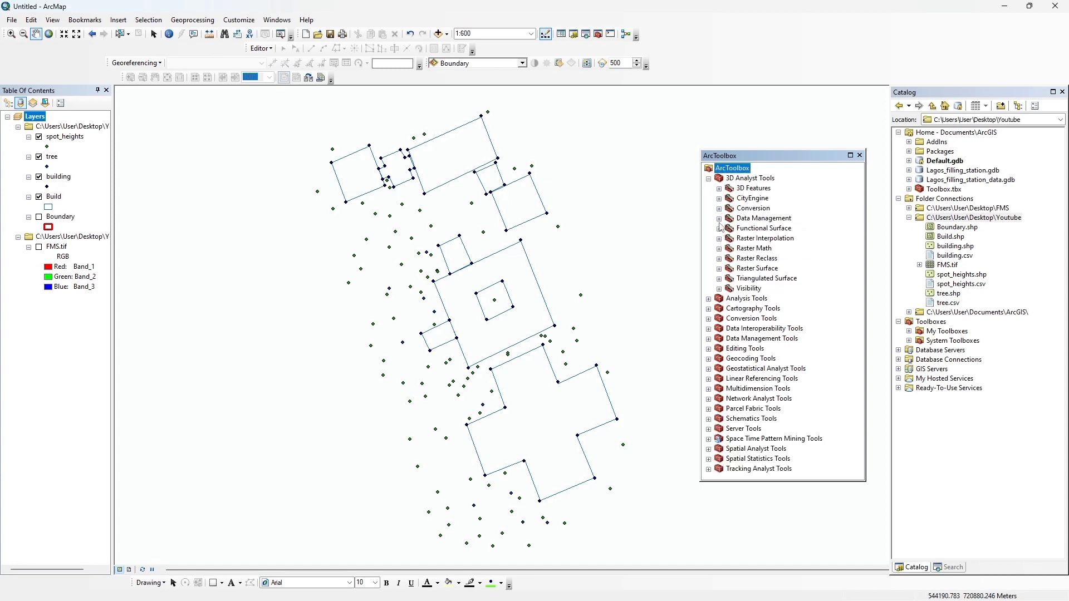
pyautogui.click(718, 219)
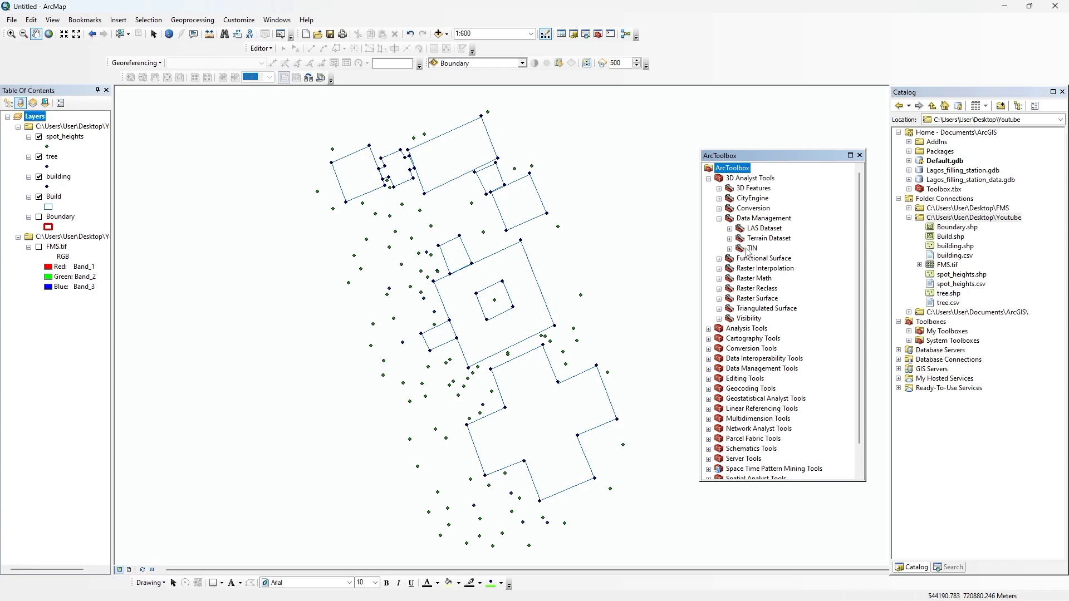
pyautogui.click(730, 248)
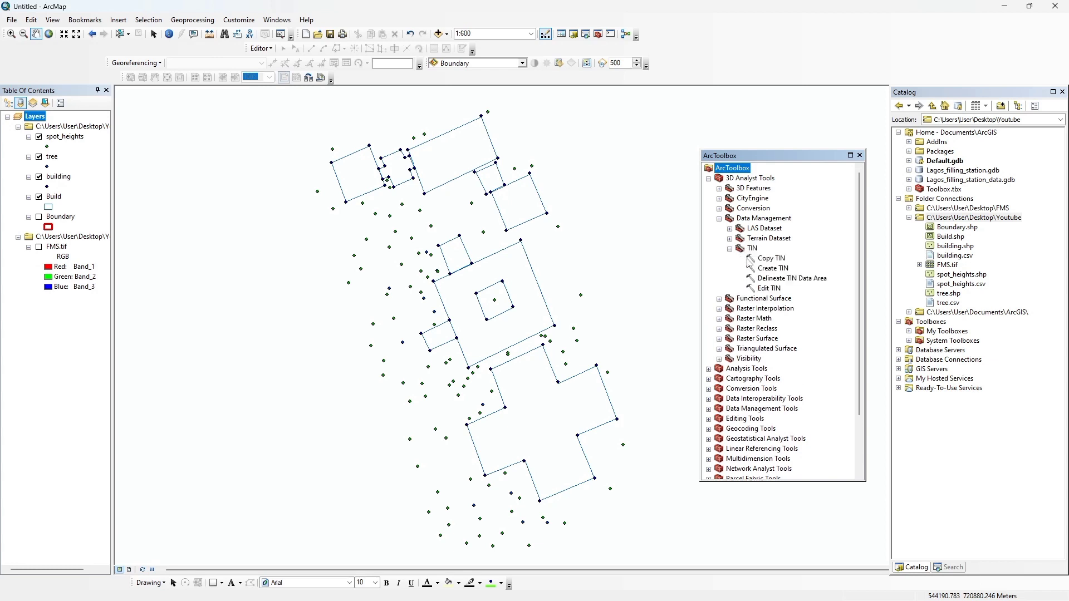
pyautogui.click(766, 268)
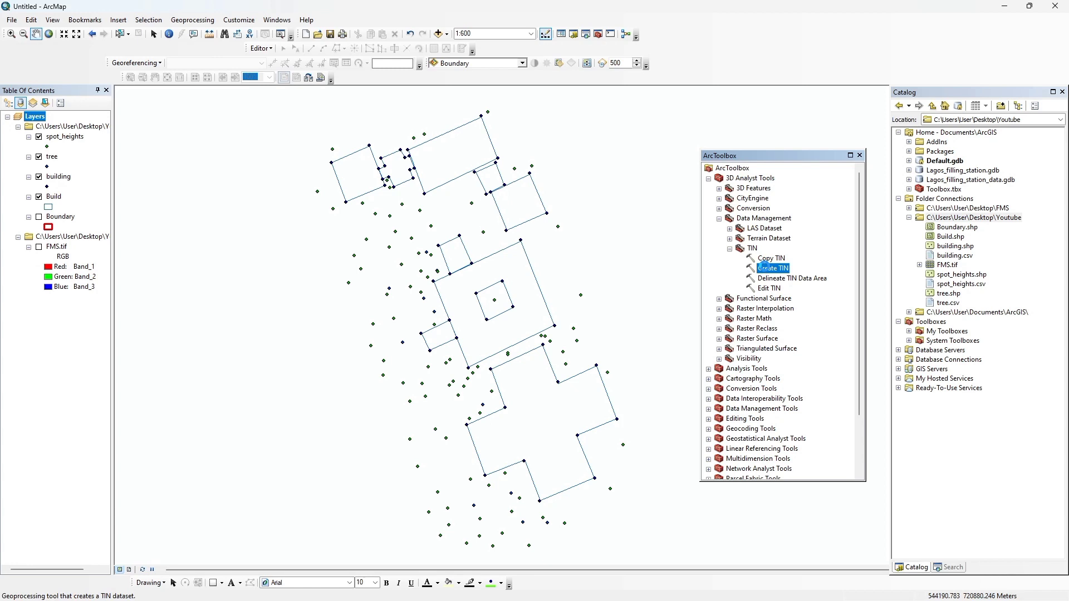
pyautogui.doubleClick(766, 268)
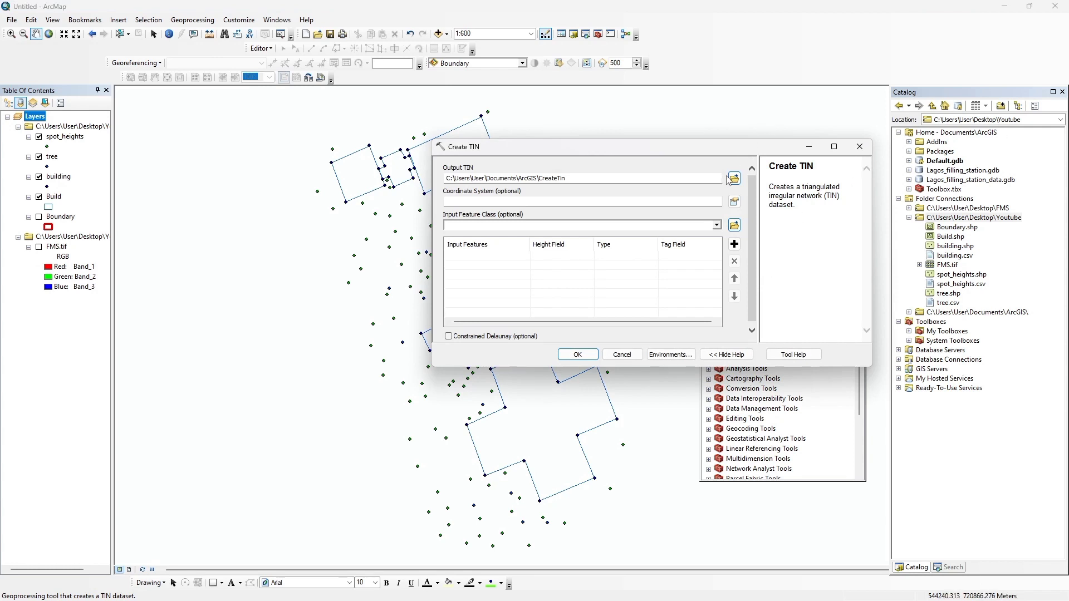
pyautogui.click(734, 178)
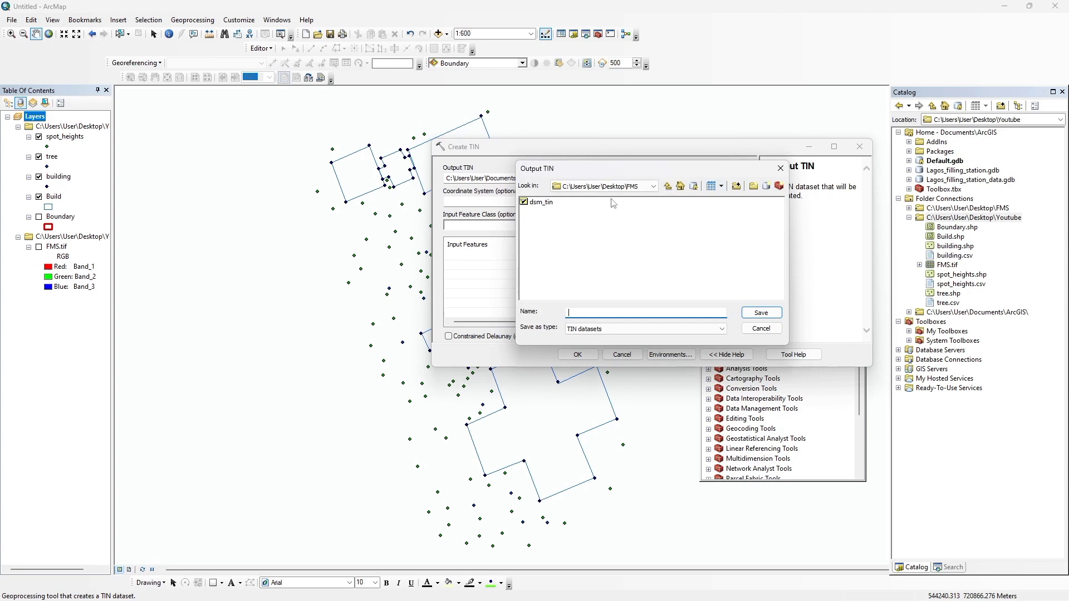
pyautogui.click(650, 188)
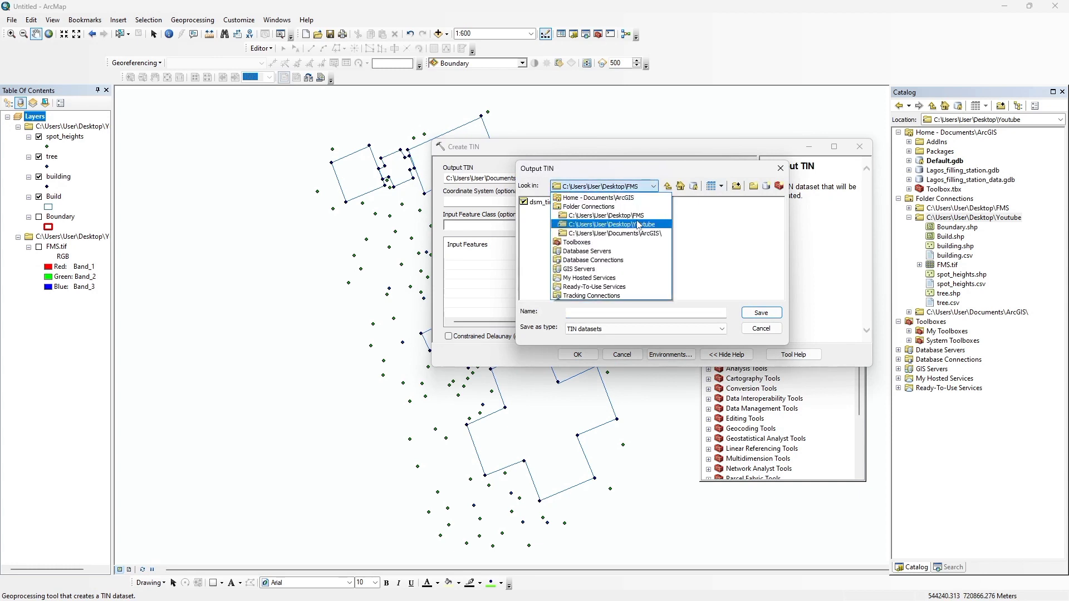
pyautogui.click(606, 217)
pyautogui.click(611, 312)
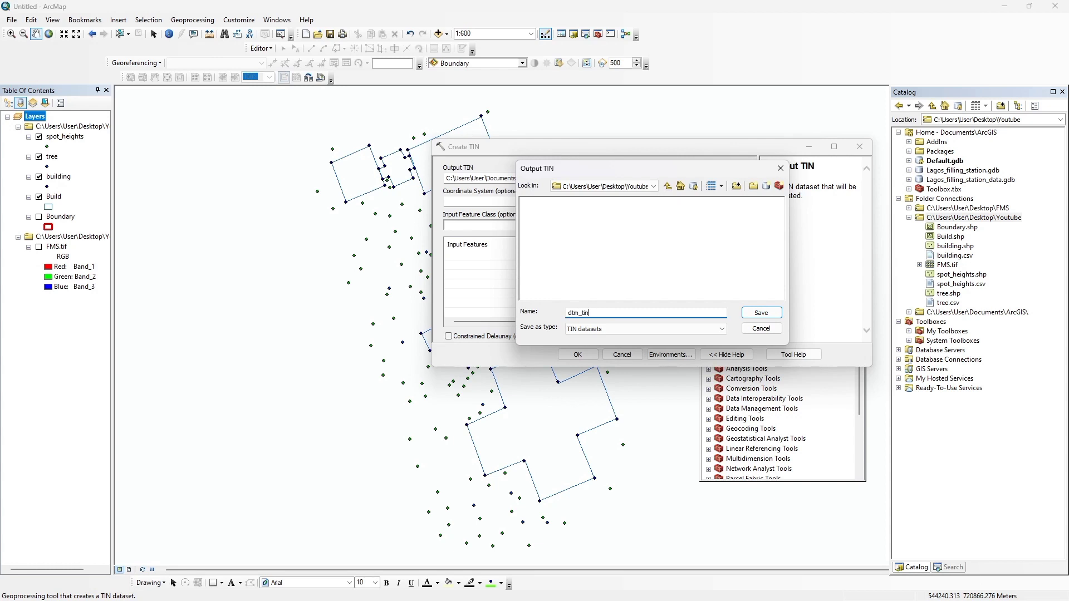
pyautogui.click(761, 312)
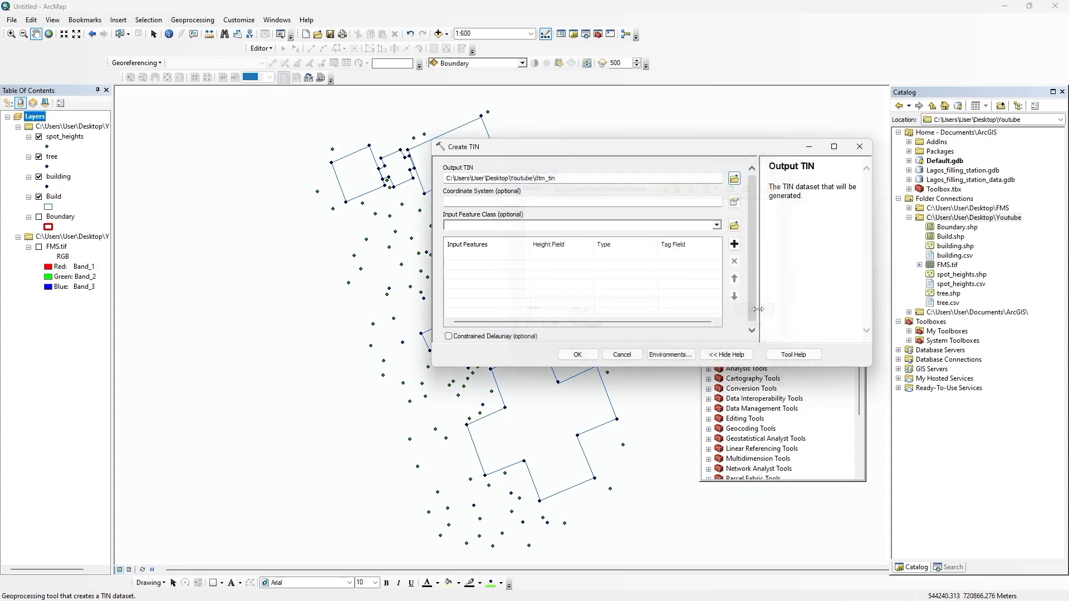
# Set the output TIN's coordinate system to WGS 1984 UTM Zone 31N
pyautogui.click(734, 203)
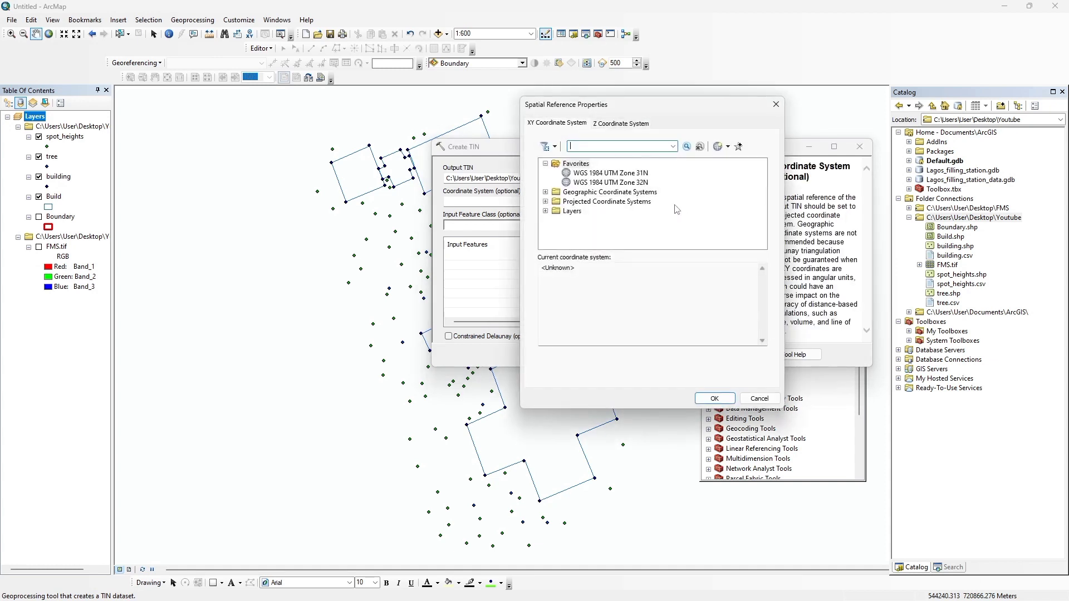
pyautogui.click(646, 174)
pyautogui.click(713, 399)
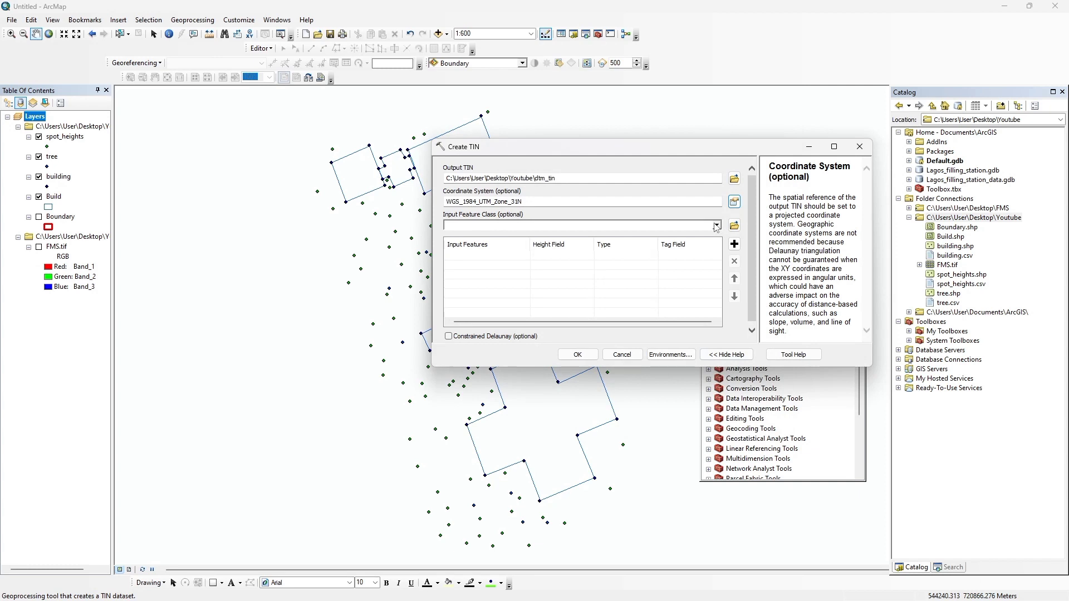
# Add the spot_heights and Boundary layers as input features and create the TIN
pyautogui.click(716, 226)
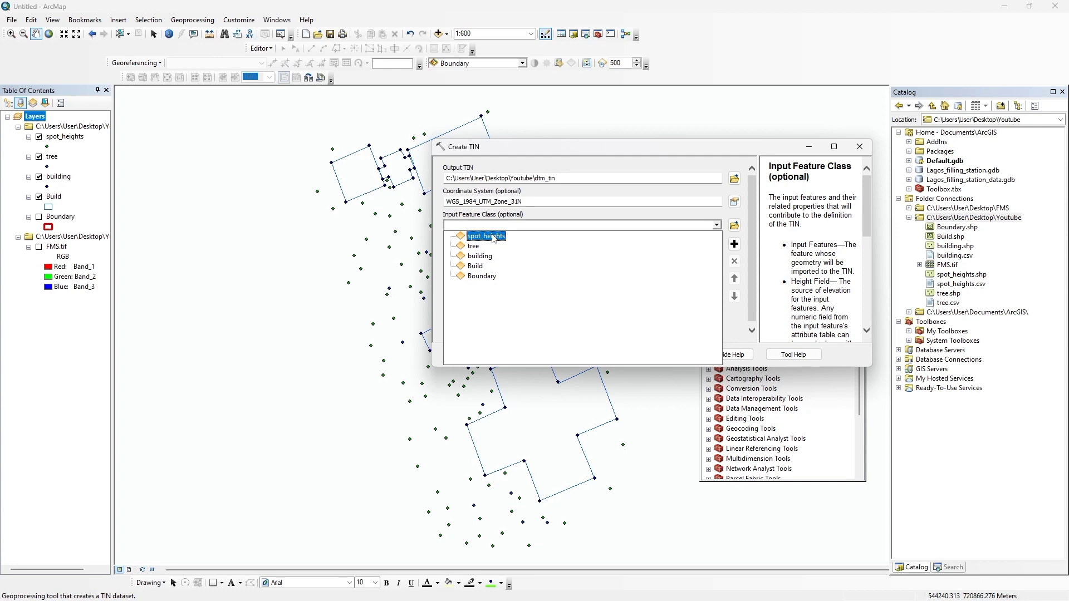
pyautogui.click(493, 238)
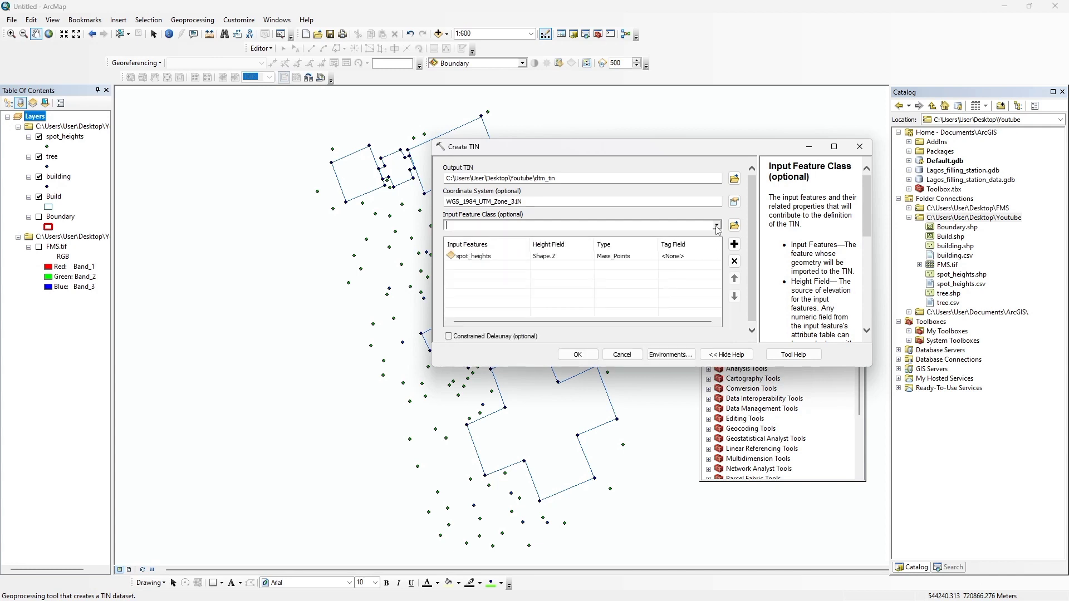
pyautogui.click(716, 226)
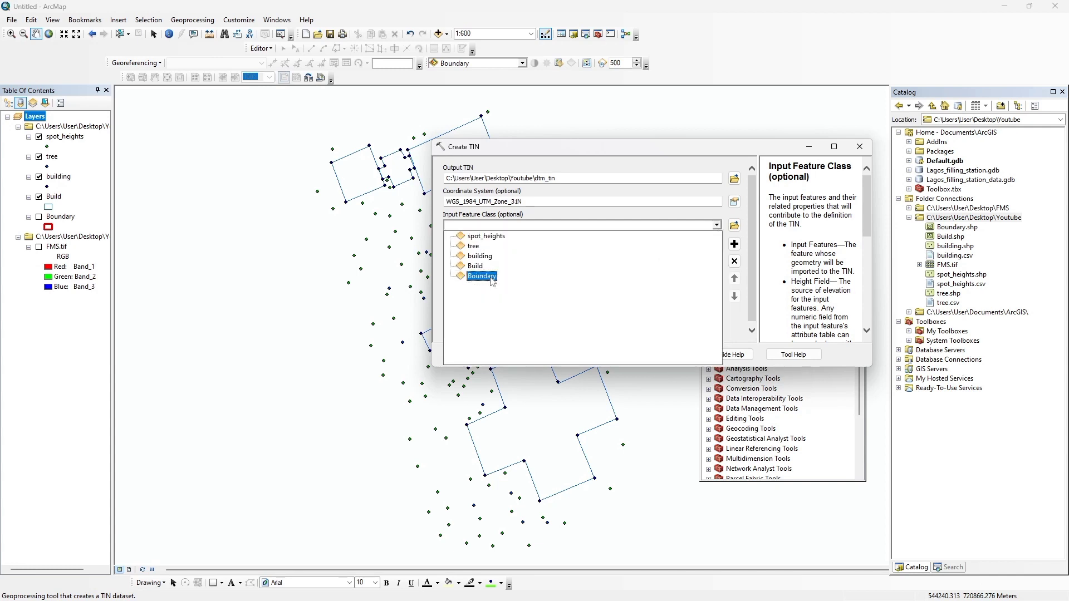
pyautogui.click(493, 277)
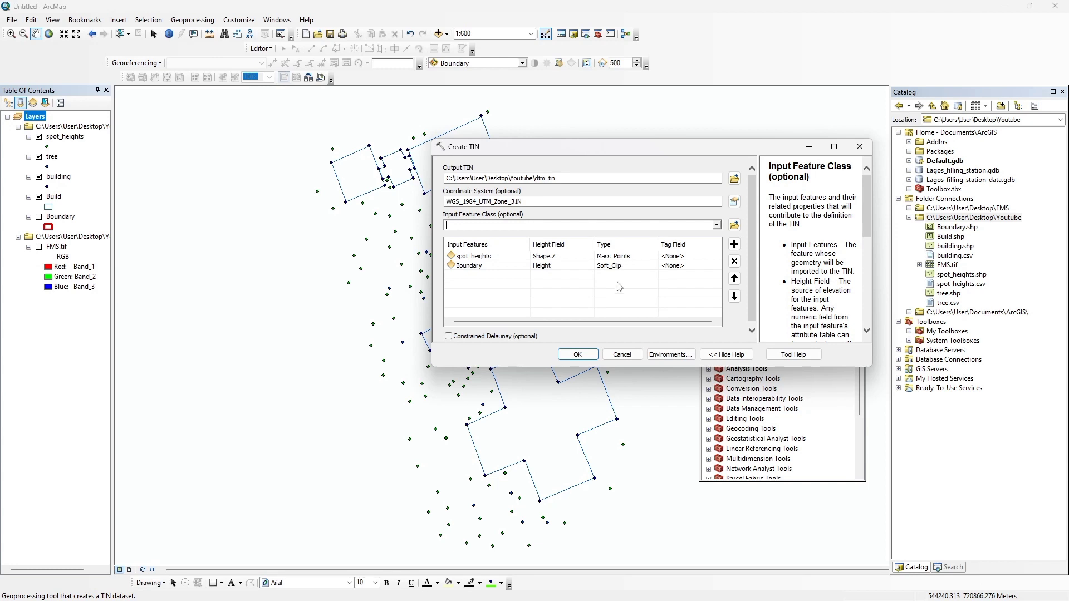
pyautogui.click(591, 357)
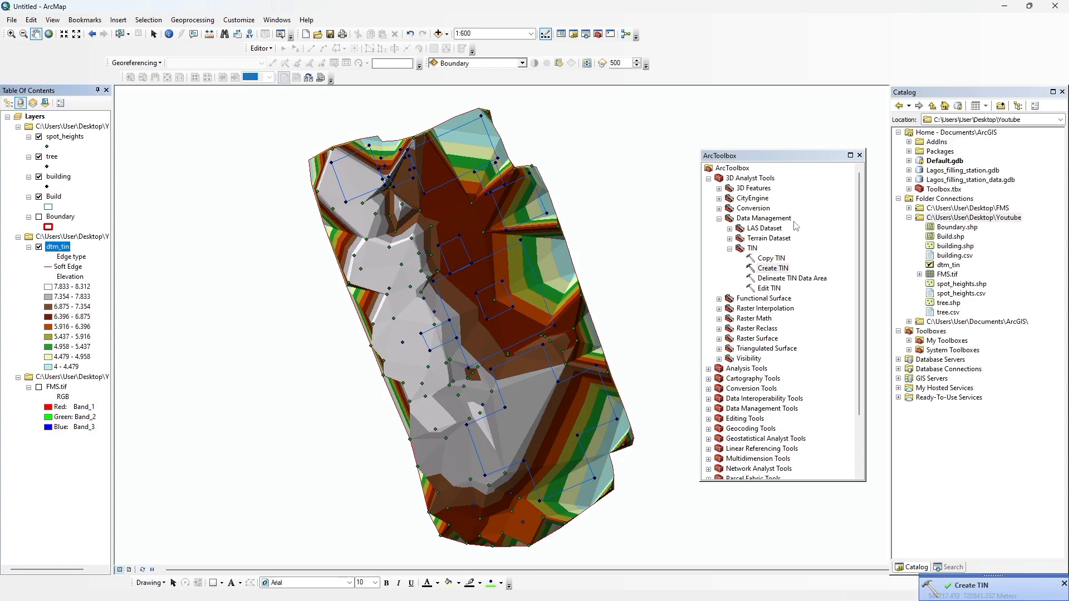
# Start the 3D Analyst TIN to Raster conversion tool with dtm_tin as the input TIN
pyautogui.click(708, 178)
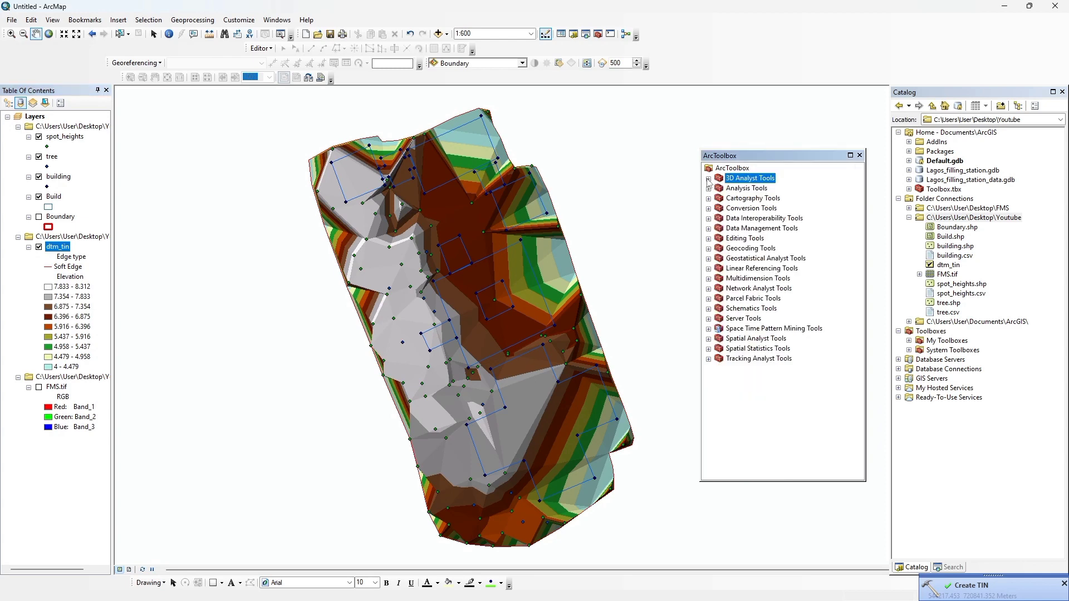
pyautogui.click(708, 179)
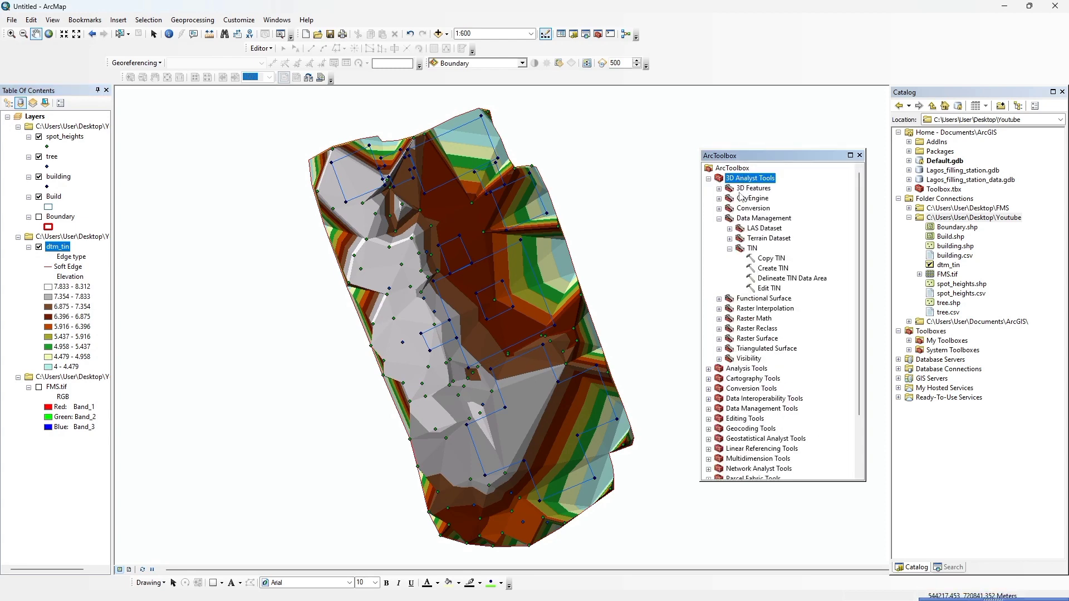
pyautogui.click(718, 218)
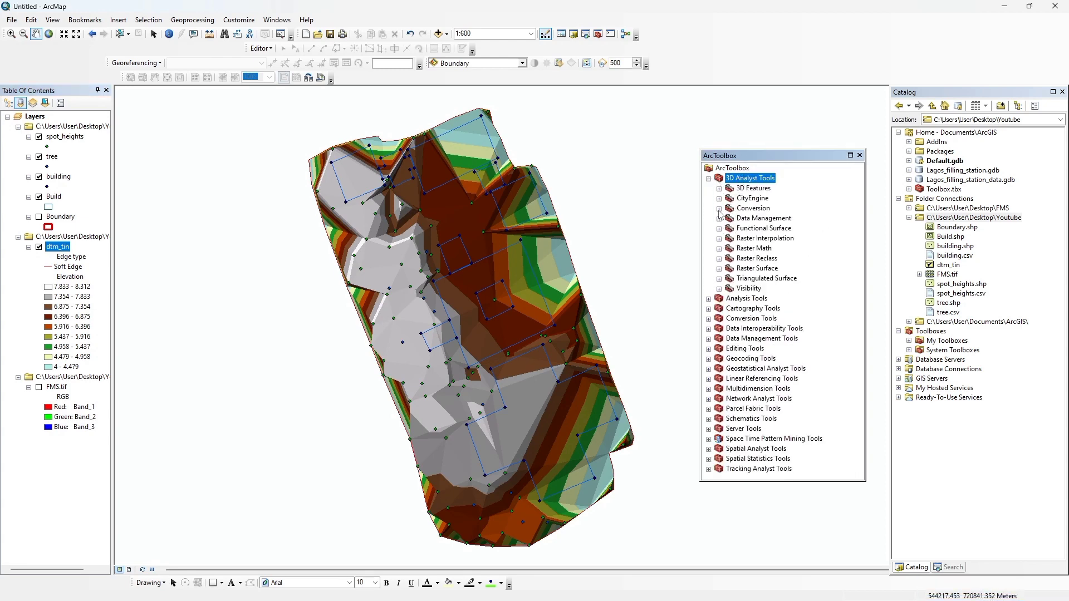
pyautogui.click(718, 209)
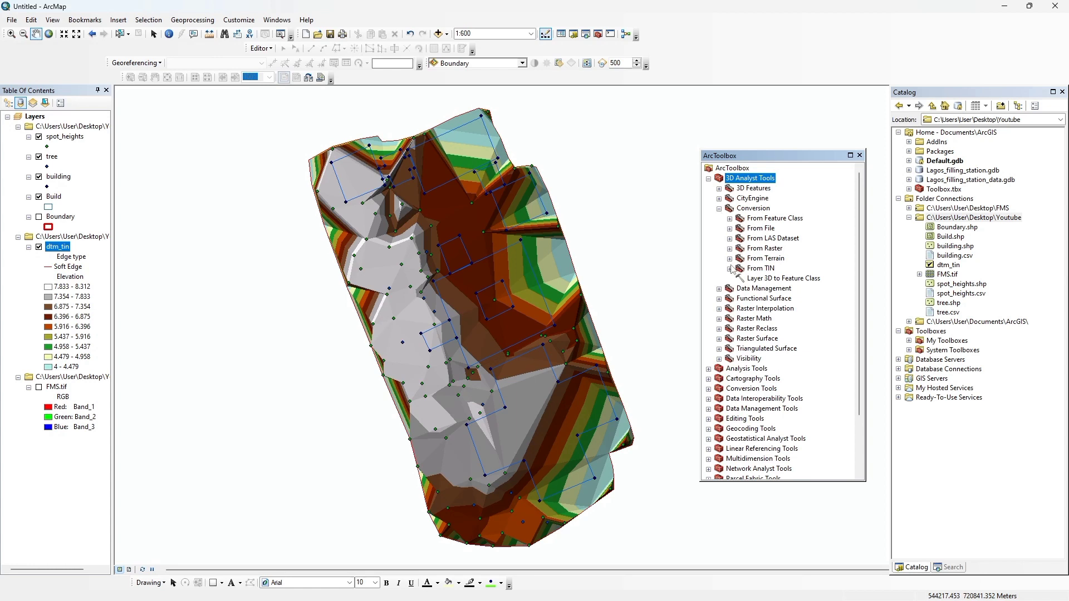
pyautogui.click(730, 269)
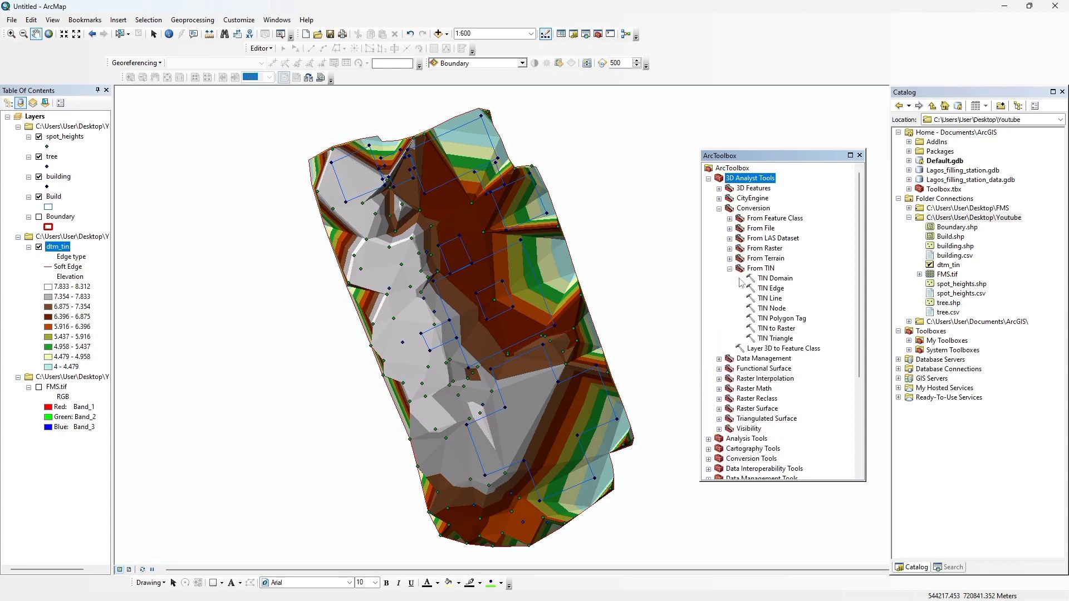
pyautogui.click(778, 329)
pyautogui.doubleClick(778, 329)
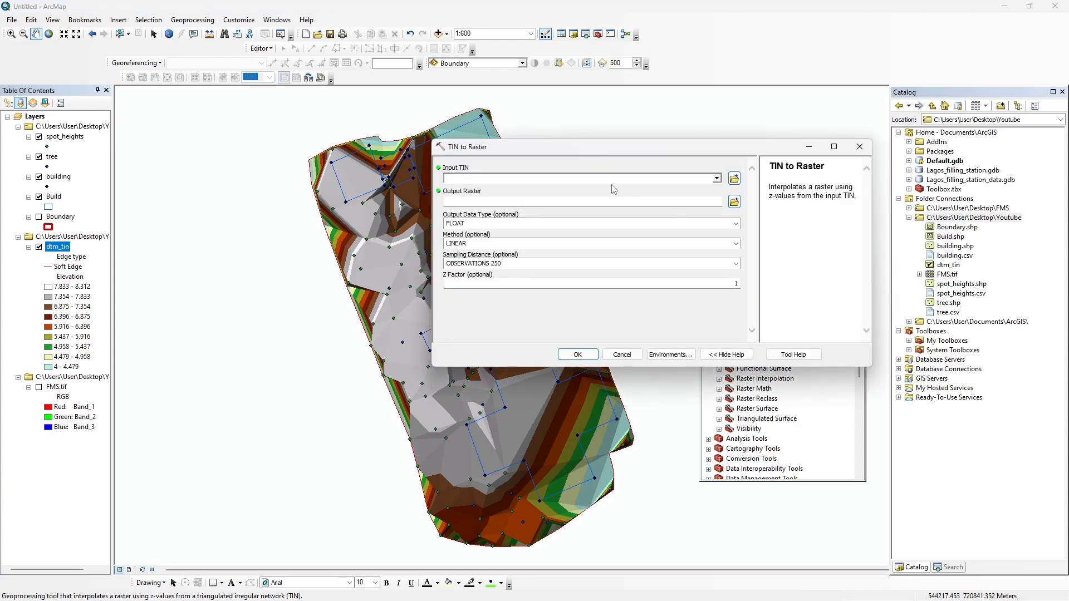
pyautogui.click(717, 179)
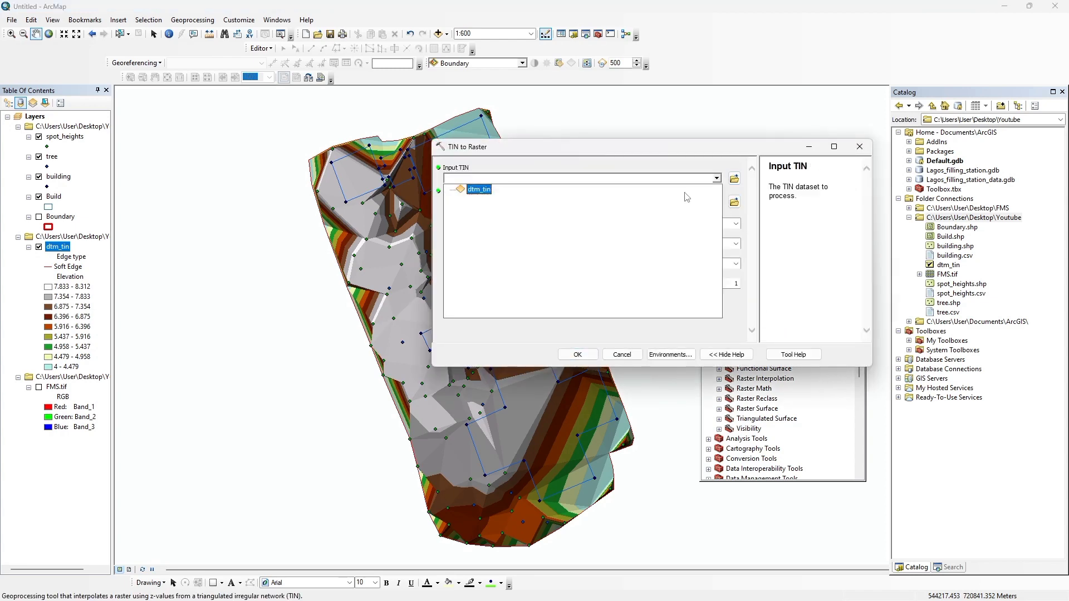
pyautogui.click(474, 190)
# Set the output raster to dtm in the Youtube folder
pyautogui.click(734, 201)
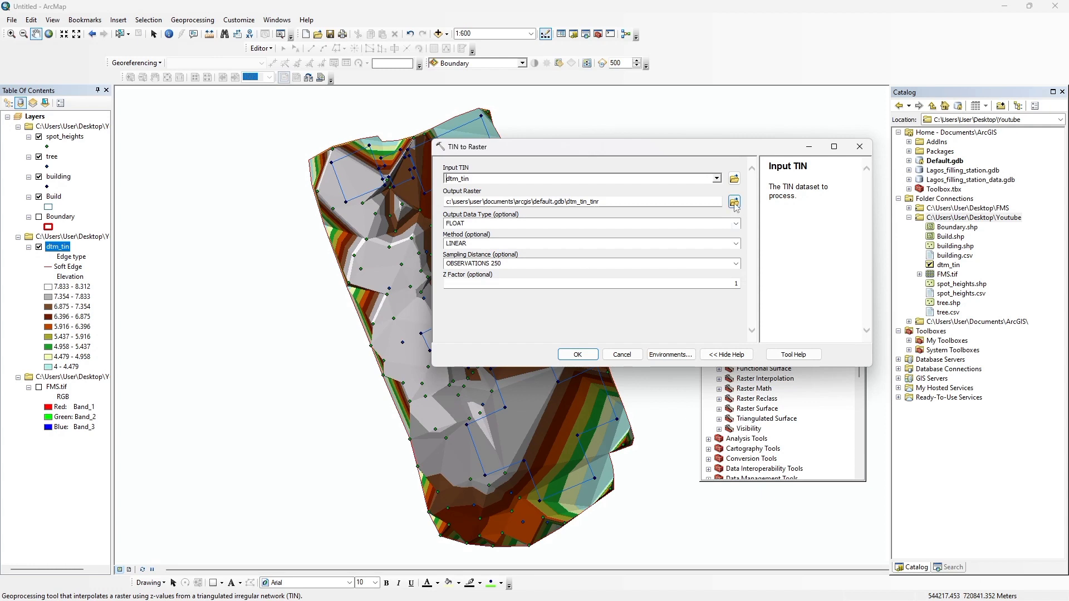
pyautogui.click(548, 204)
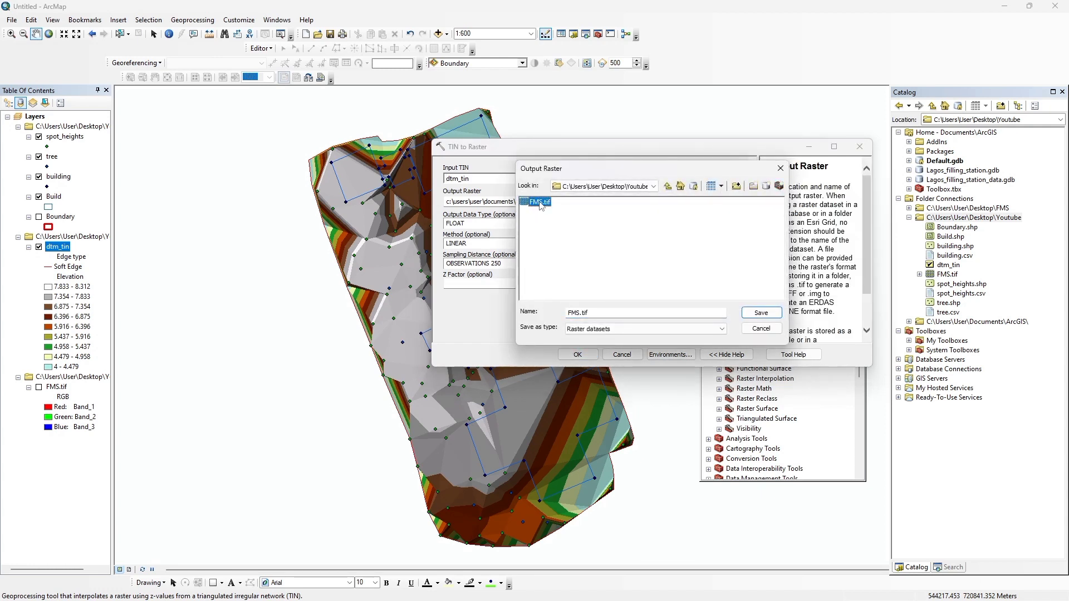
pyautogui.click(618, 312)
pyautogui.doubleClick(617, 312)
pyautogui.write('dt')
pyautogui.click(761, 313)
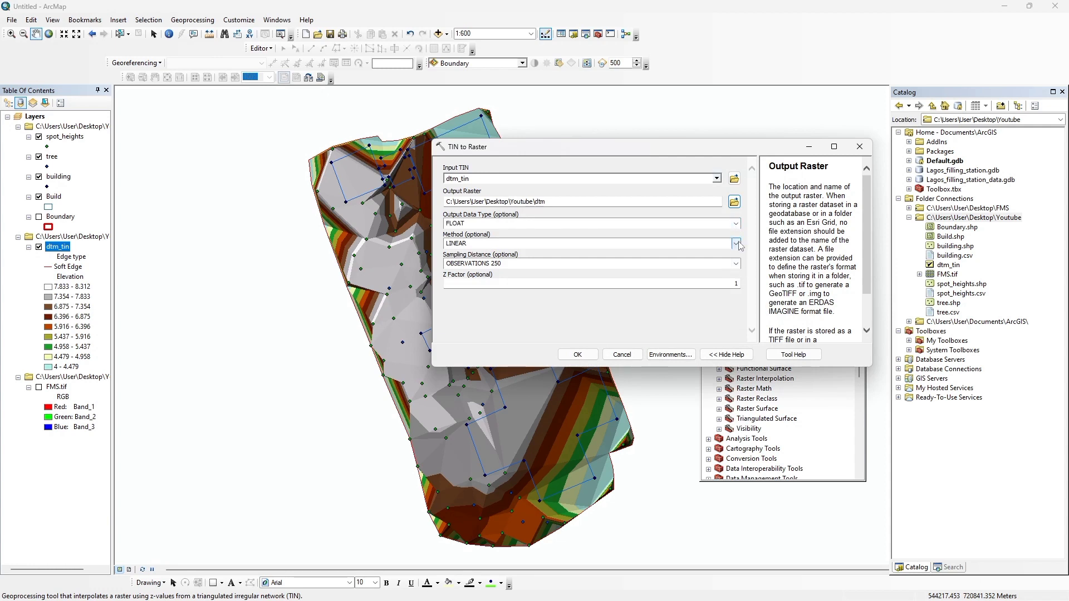
# Set the interpolation method to NATURAL_NEIGHBORS, keep sampling distance OBSERVATIONS 250 and Z factor 1, and convert the TIN to a raster
pyautogui.click(735, 243)
pyautogui.click(712, 262)
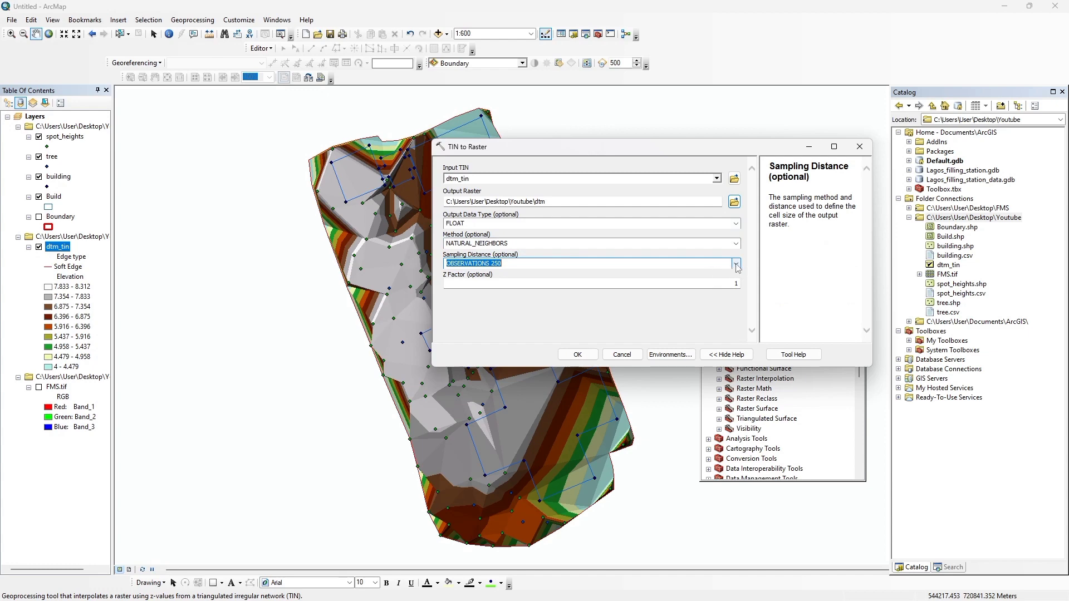
pyautogui.click(735, 263)
pyautogui.click(627, 293)
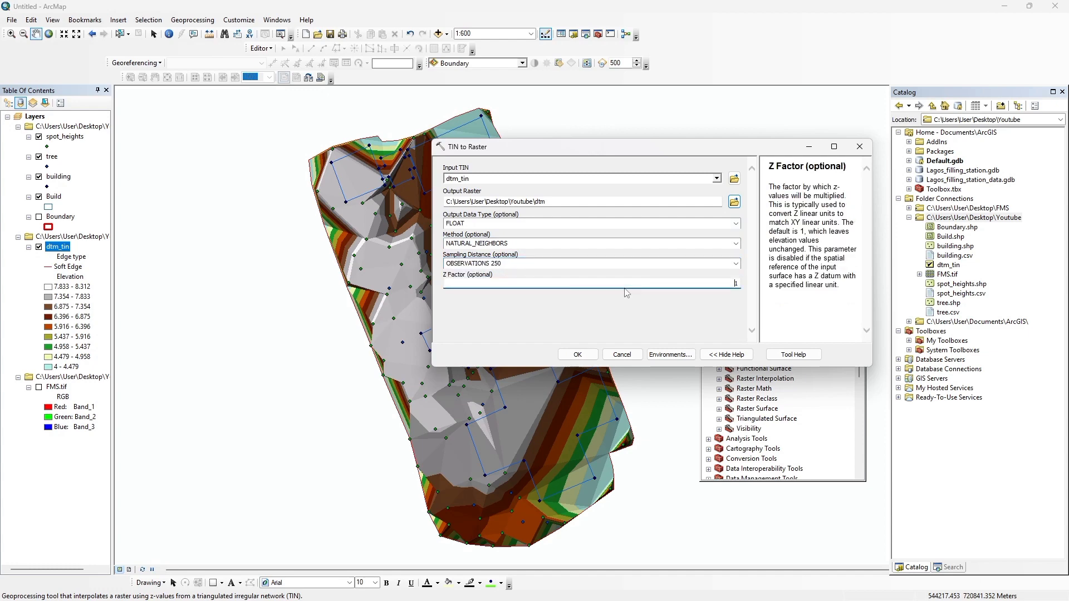
pyautogui.click(578, 355)
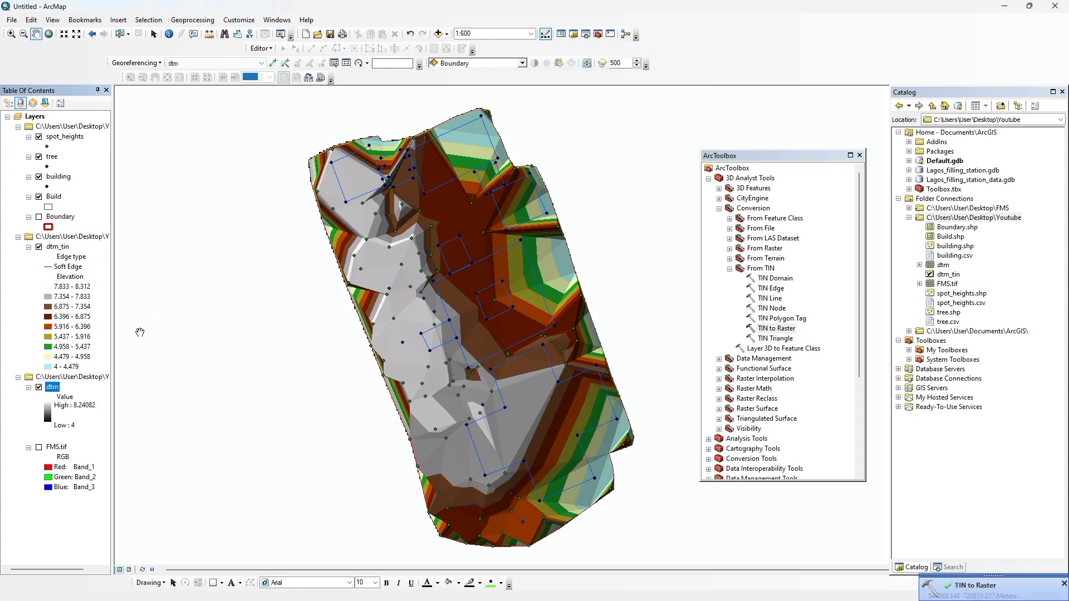
# Hide the dtm_tin layer and inspect the dtm raster beneath it by switching its display off and on
pyautogui.click(39, 247)
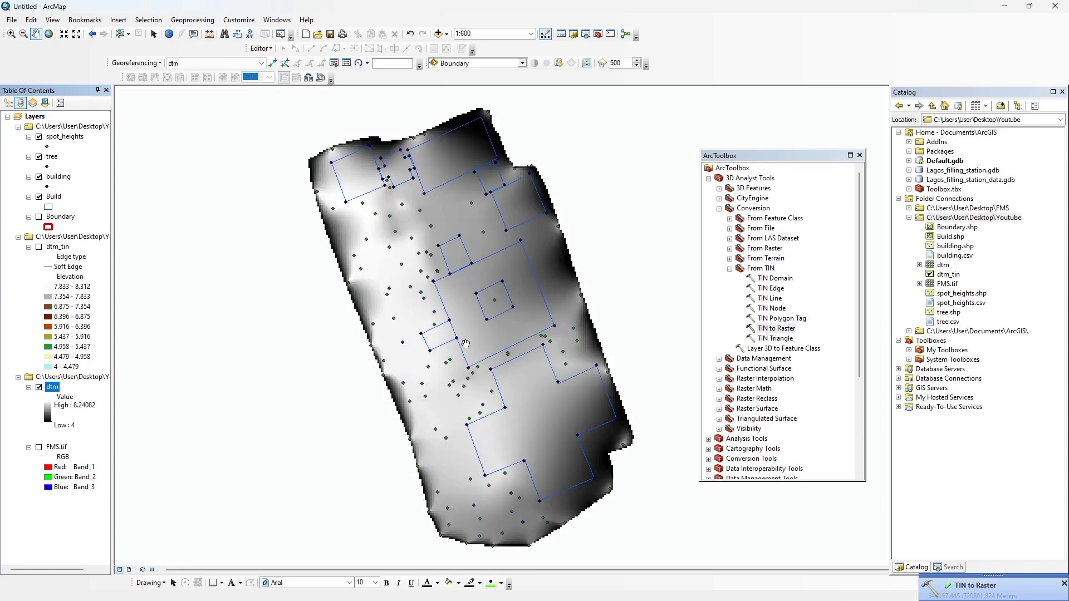
pyautogui.click(39, 387)
pyautogui.click(39, 387)
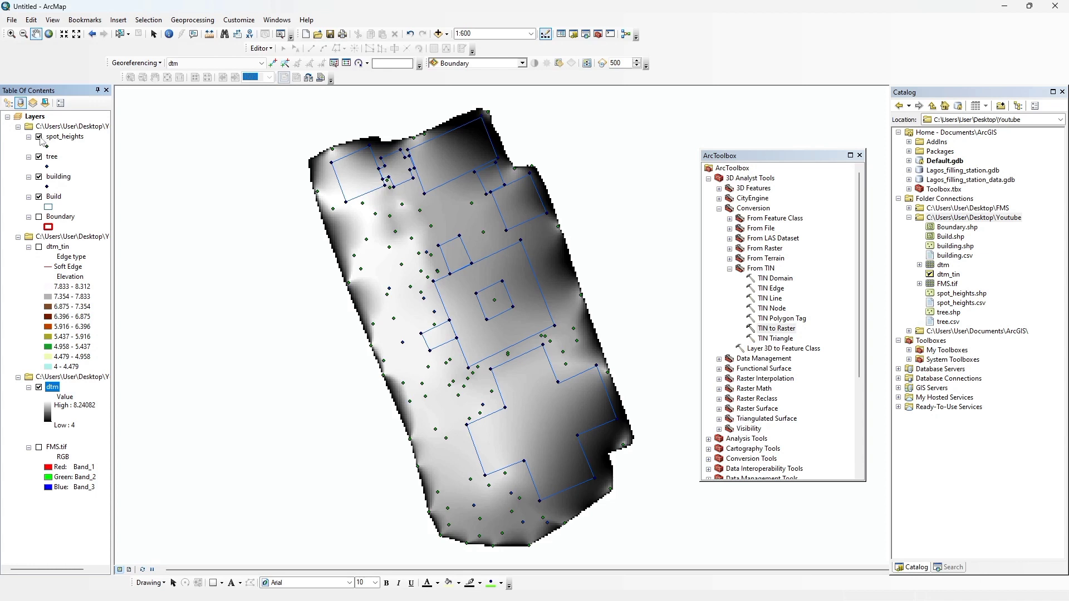
# Start the Spatial Analyst IDW interpolation tool with spot_heights as the input point features
pyautogui.click(709, 179)
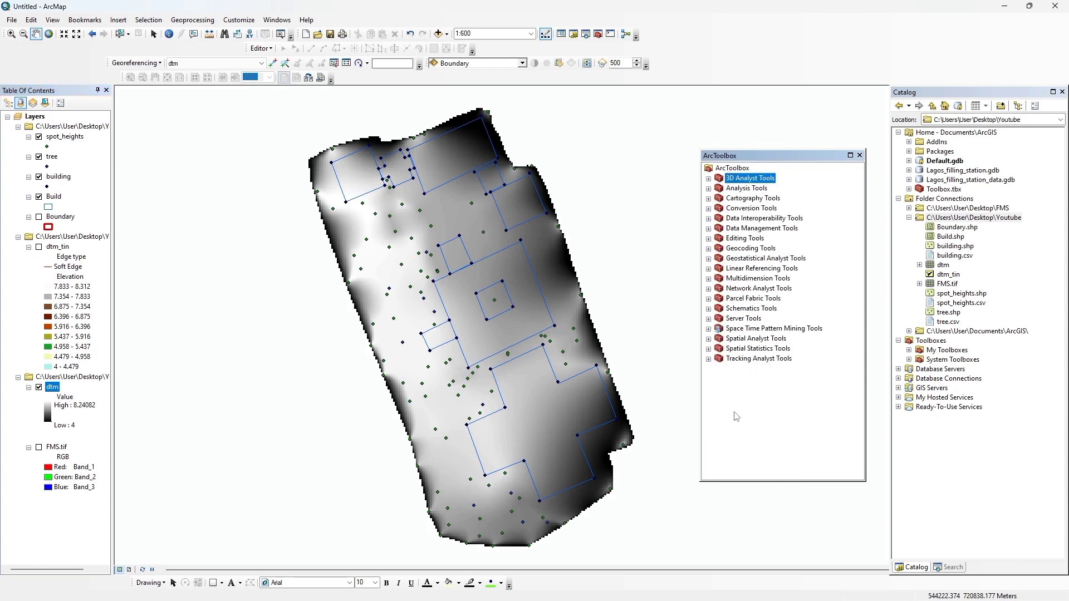
pyautogui.click(708, 339)
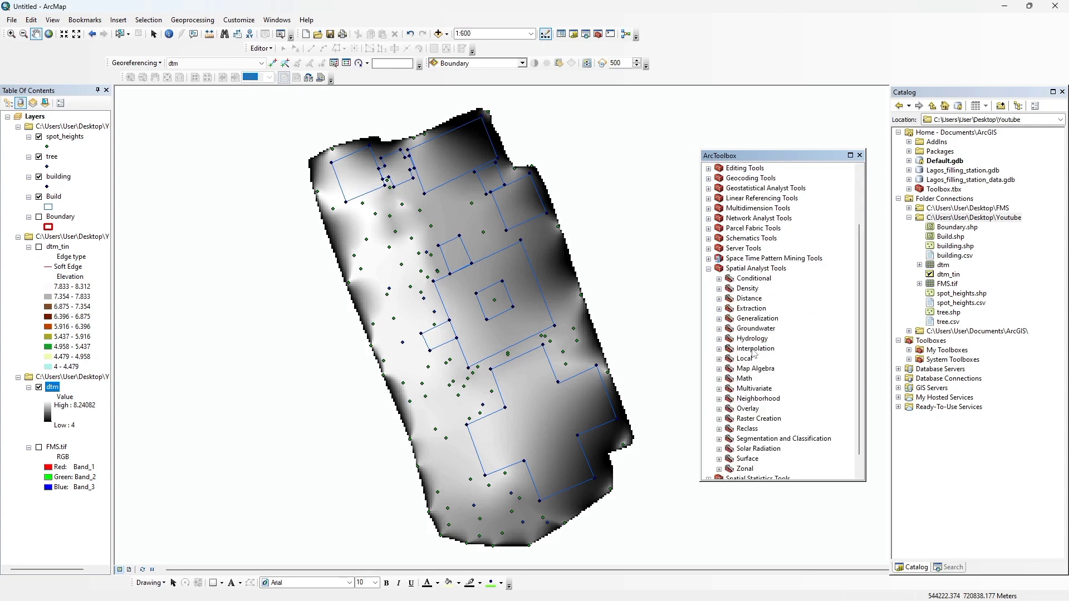
pyautogui.click(718, 349)
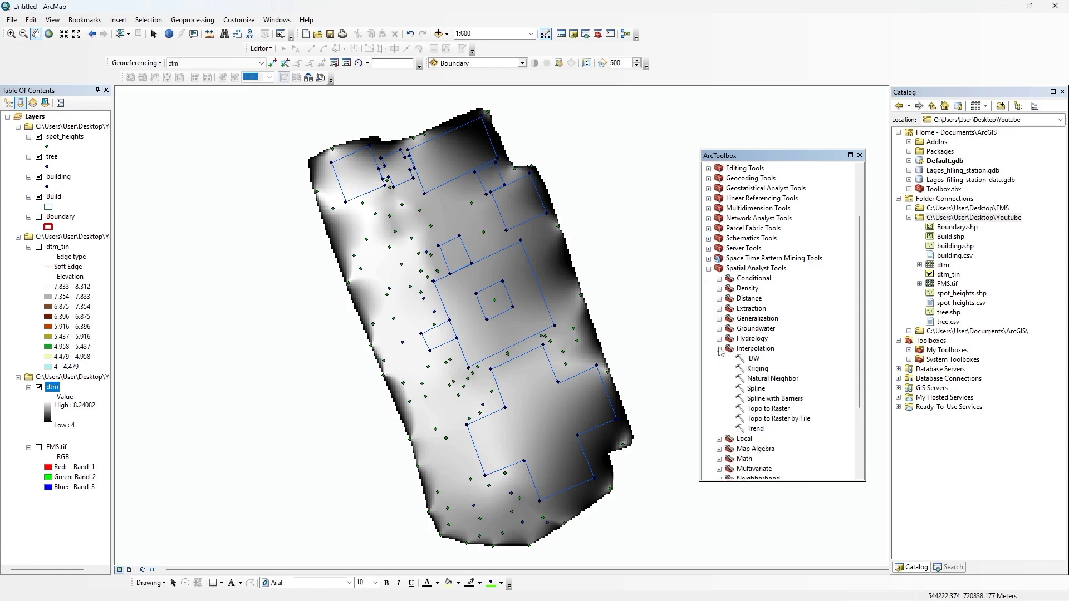
pyautogui.doubleClick(754, 358)
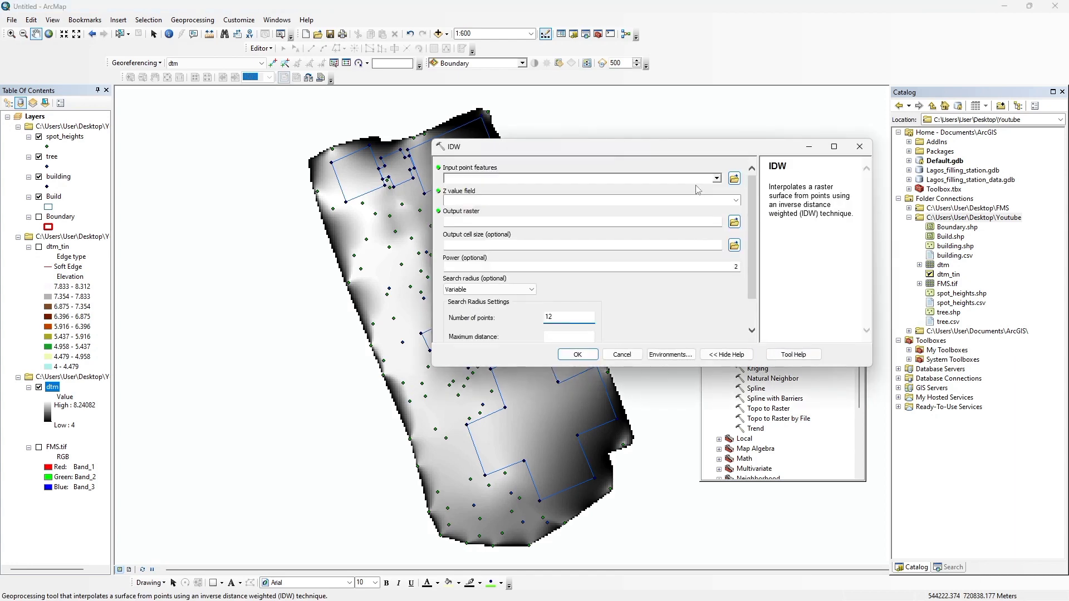
pyautogui.click(718, 179)
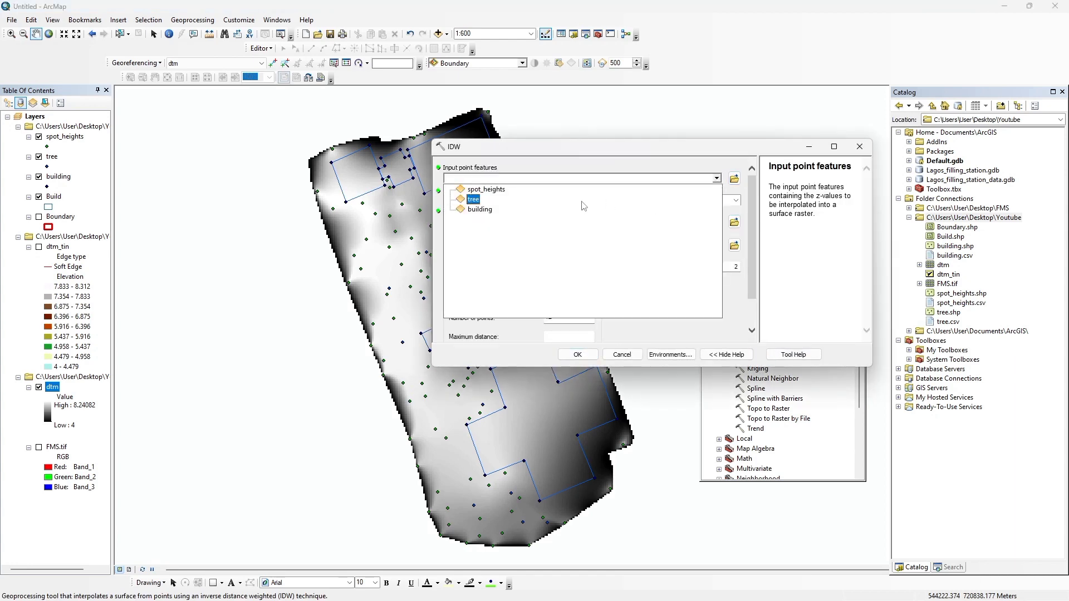
pyautogui.click(501, 194)
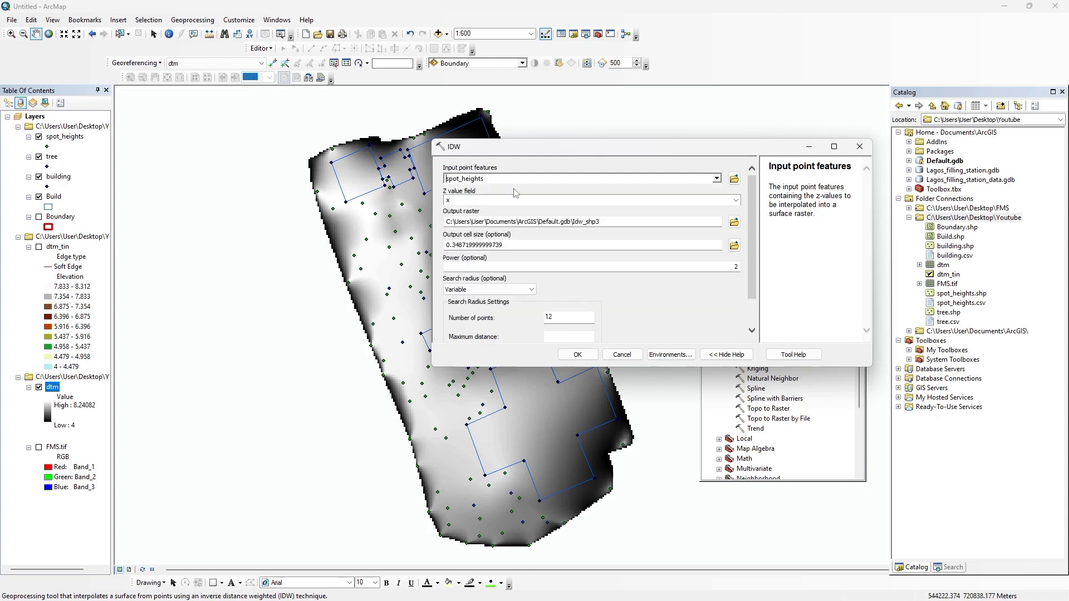
# Set the Z value field to z and the number of search points to 8, and run the IDW interpolation
pyautogui.click(735, 200)
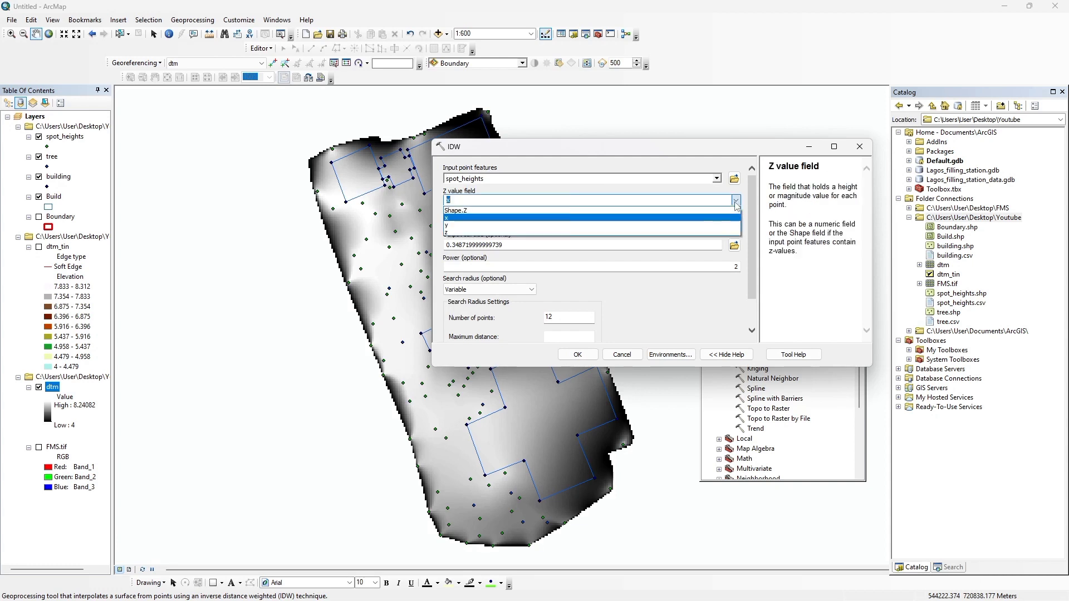
pyautogui.click(679, 233)
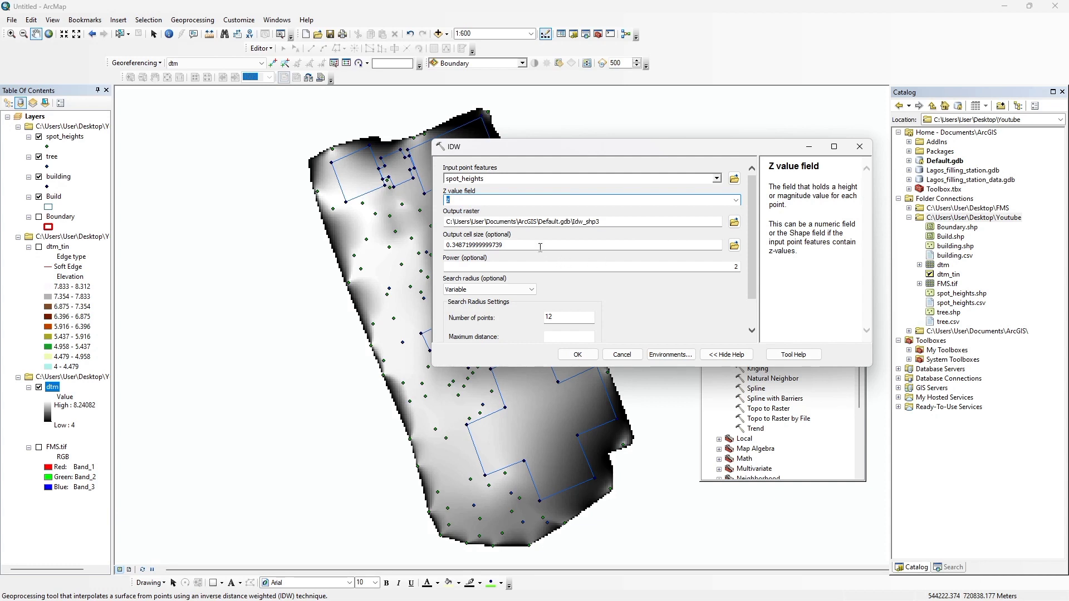
pyautogui.click(565, 314)
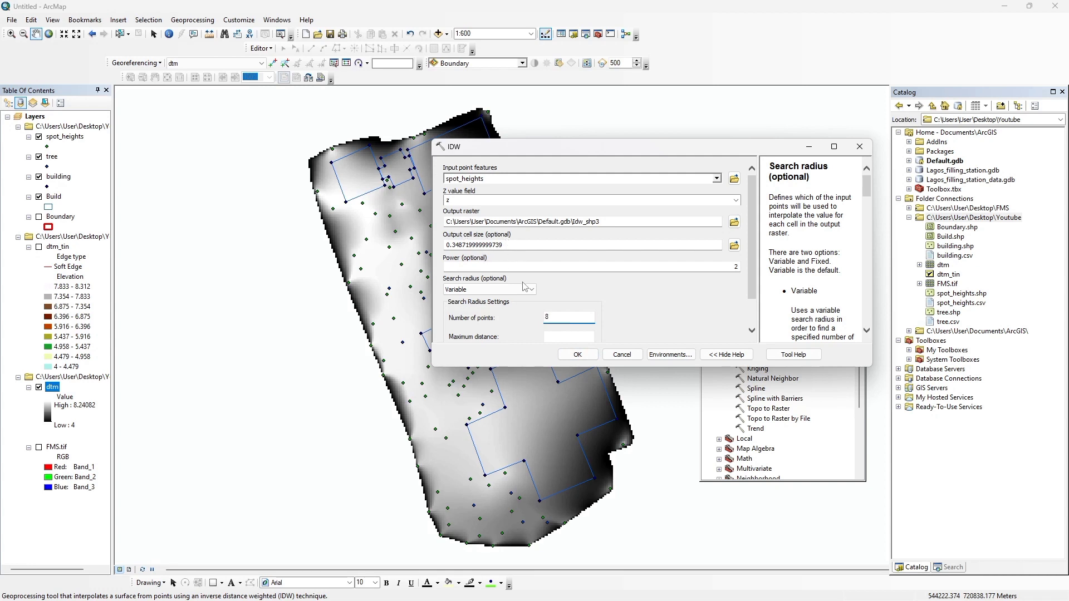
pyautogui.click(578, 355)
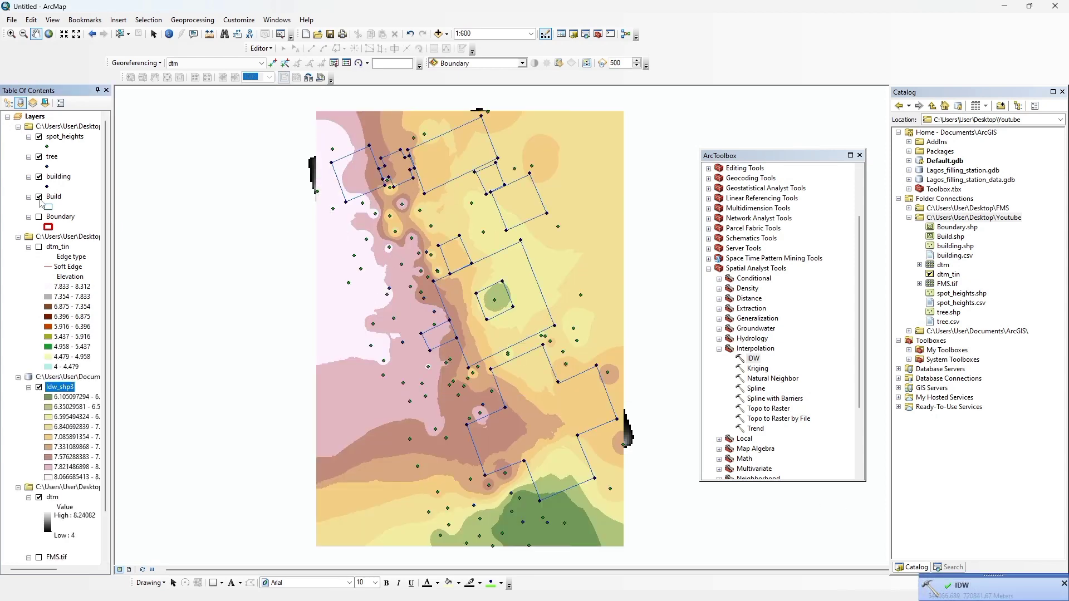
# Hide the spot_heights, tree, building and Build layers on the map
pyautogui.click(39, 137)
pyautogui.click(39, 137)
pyautogui.click(39, 157)
pyautogui.click(39, 177)
pyautogui.click(39, 197)
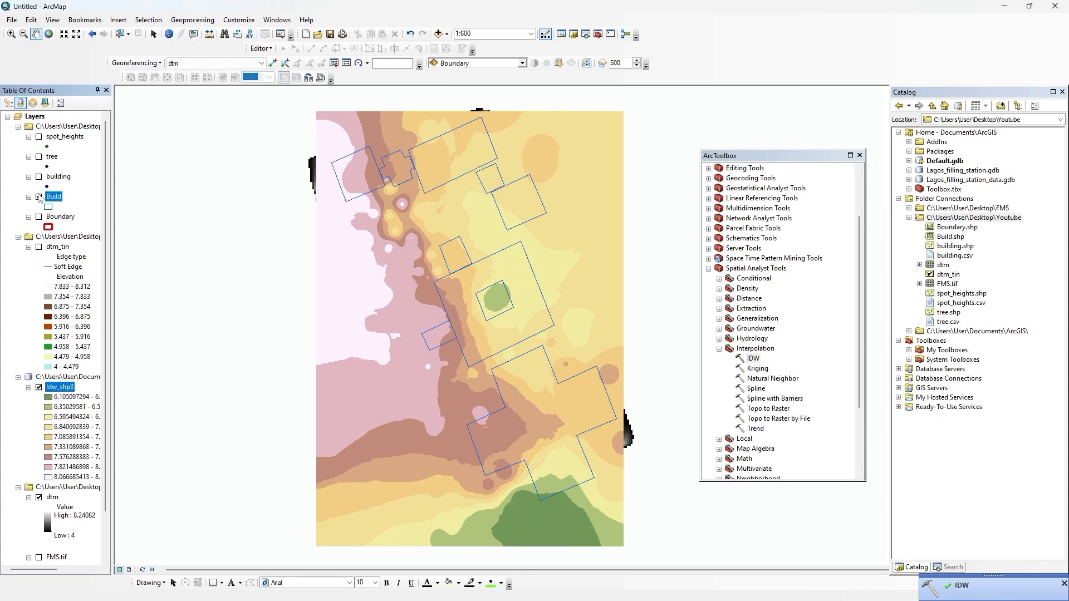
# Compare the IDW surface with the dtm raster by toggling the display of the two layers
pyautogui.click(39, 387)
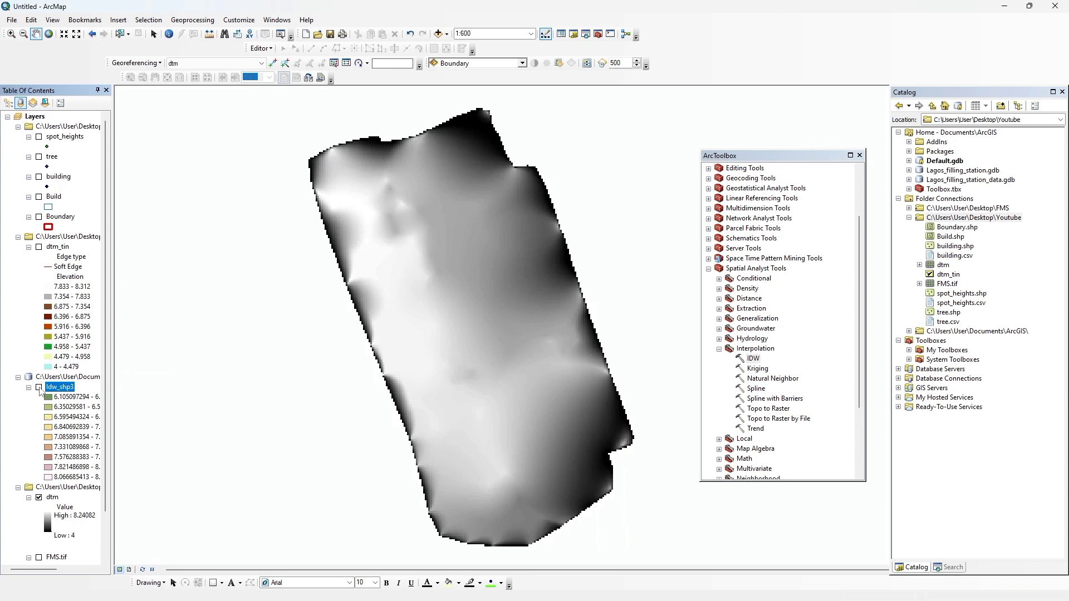
pyautogui.click(39, 387)
pyautogui.click(39, 498)
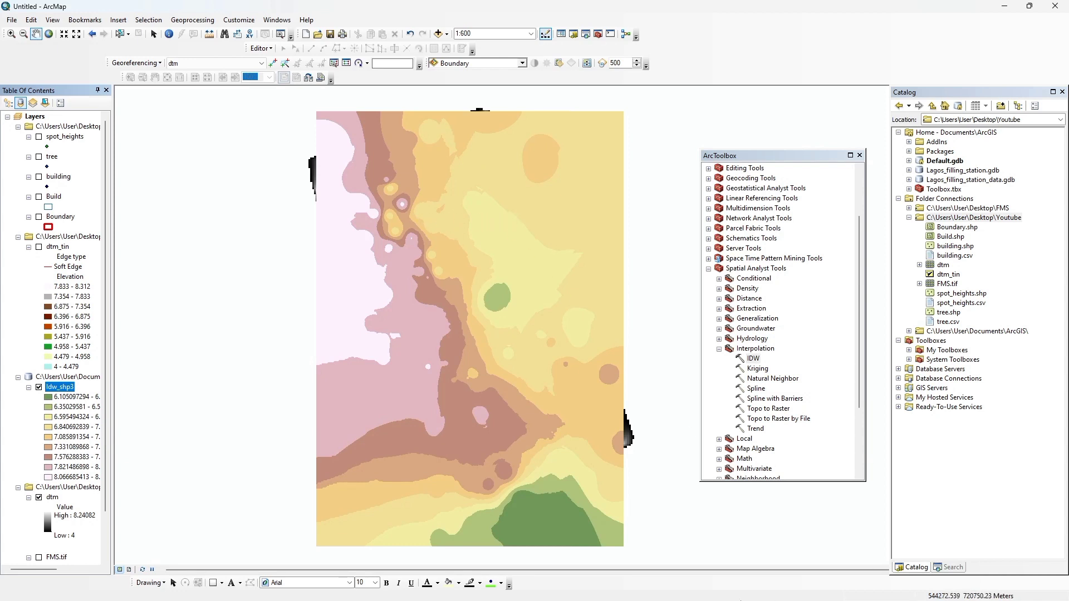
pyautogui.moveTo(658, 600)
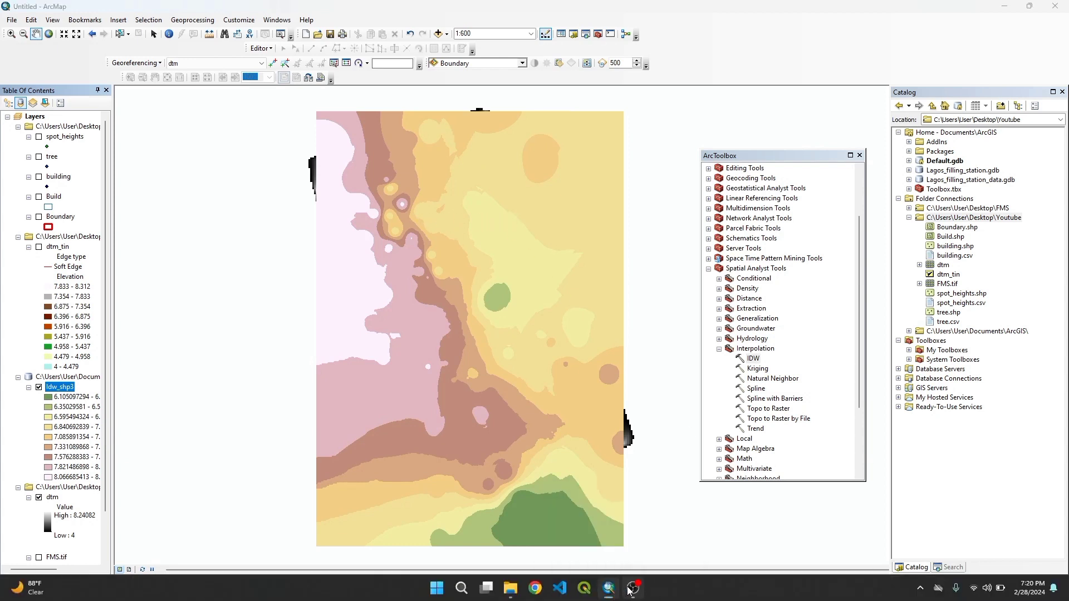